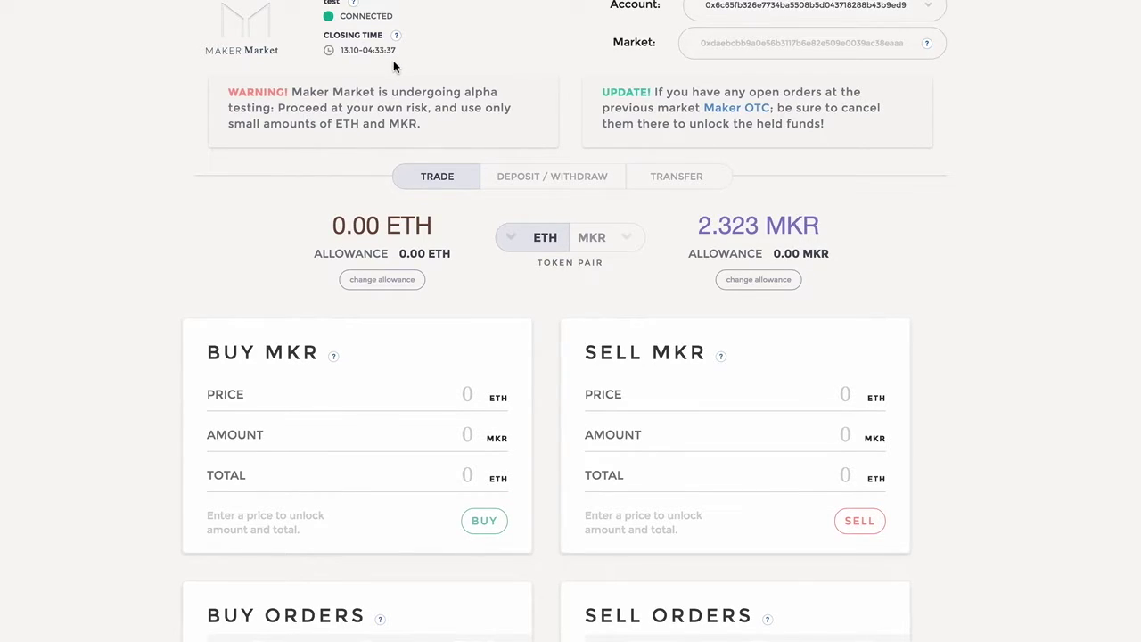
Submit a 50 ETH deposit from Deposit / Withdraw and unlock MetaMask with the wallet password.
left_click(731, 56)
left_click(562, 182)
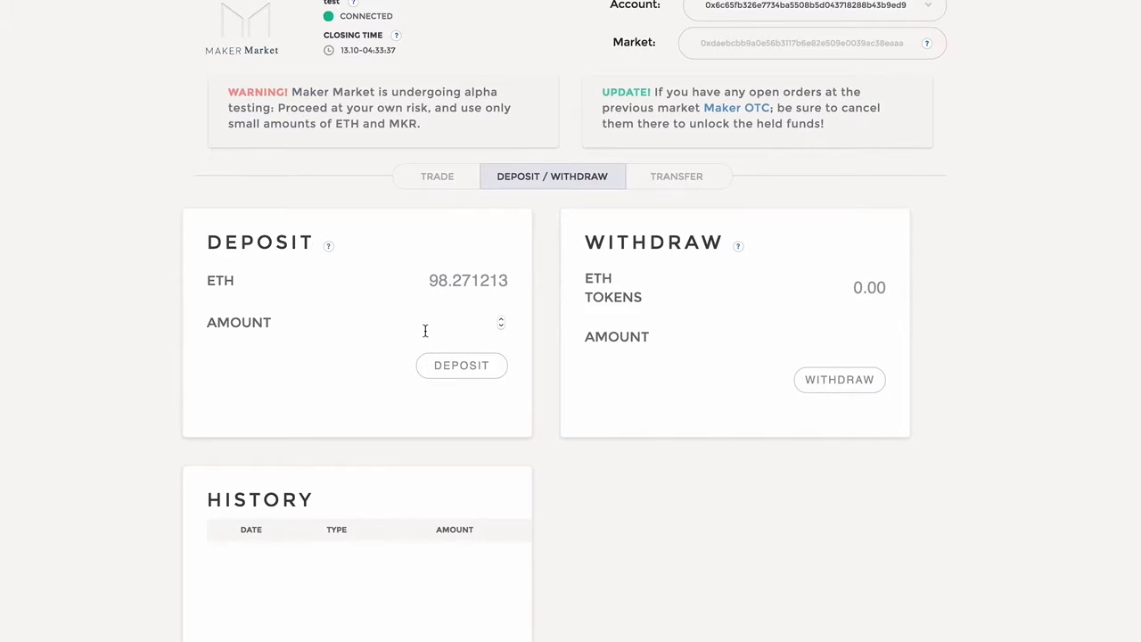
left_click(476, 337)
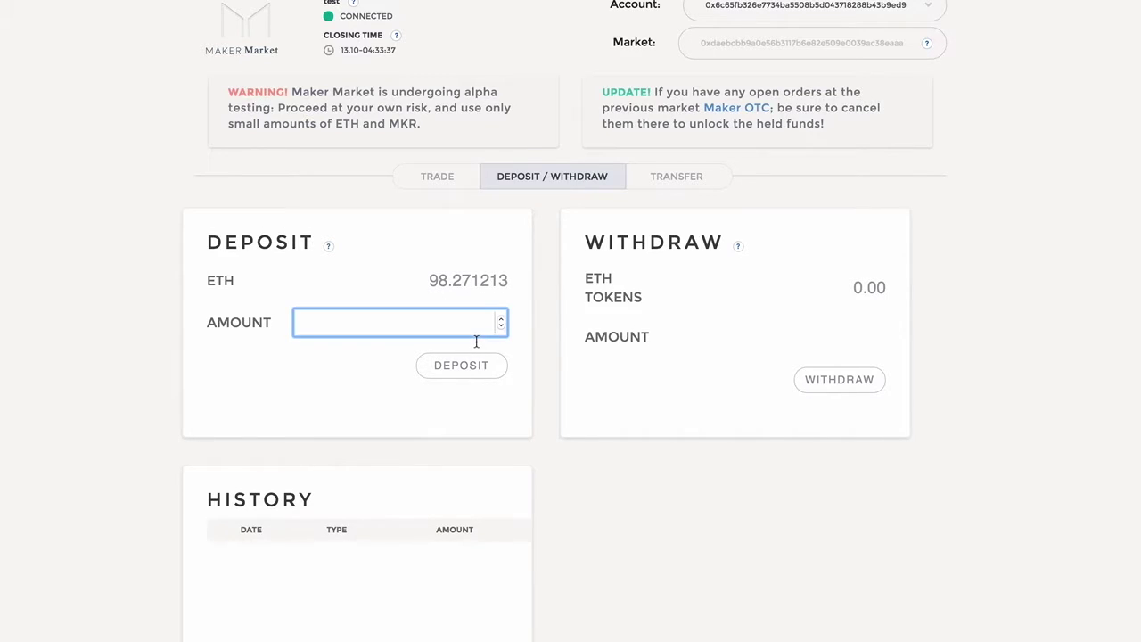
type("50")
left_click(484, 373)
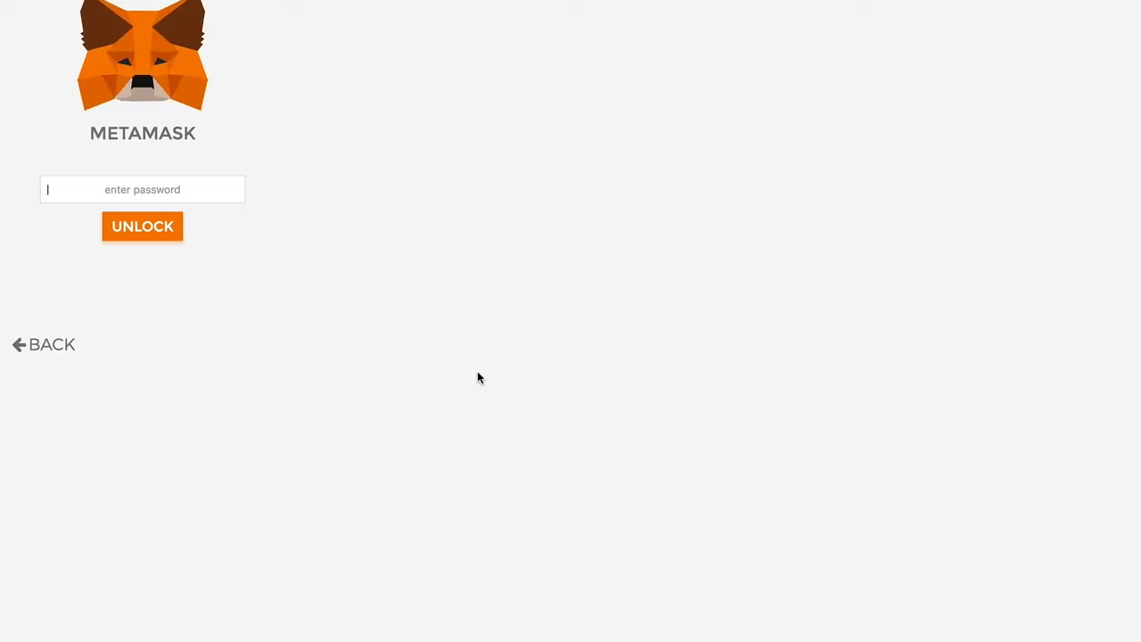
type("password")
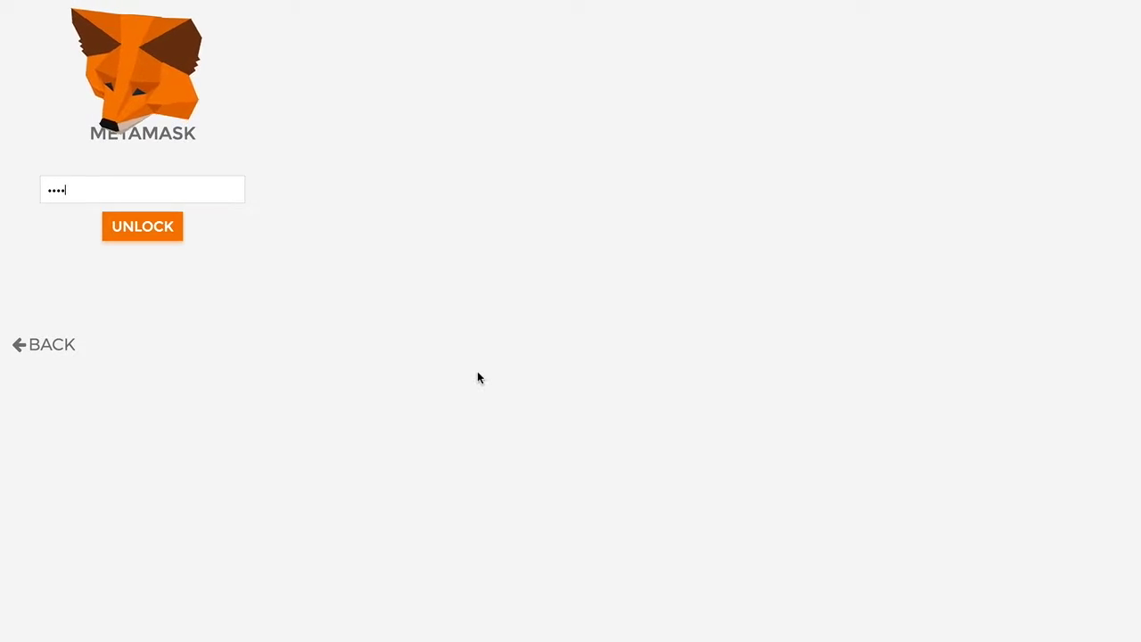
key("Return")
Accept the 50 ETH deposit in MetaMask and go back to the Trade view.
left_click(183, 194)
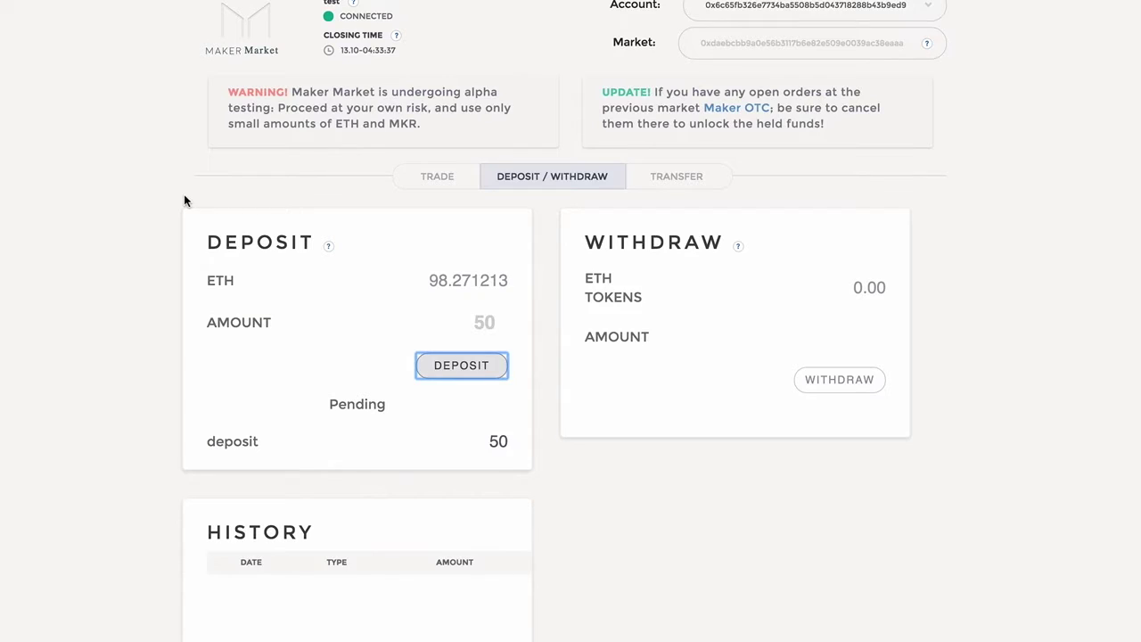
left_click(437, 180)
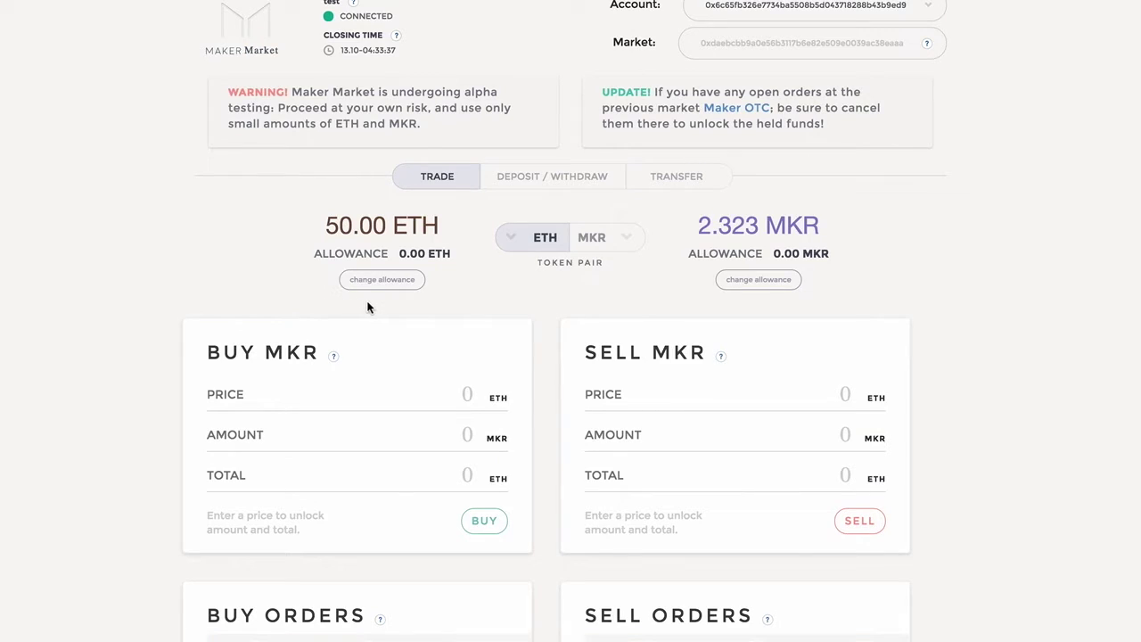
In the allowance settings, enter 50 as the MKR allowance and submit it.
left_click(389, 283)
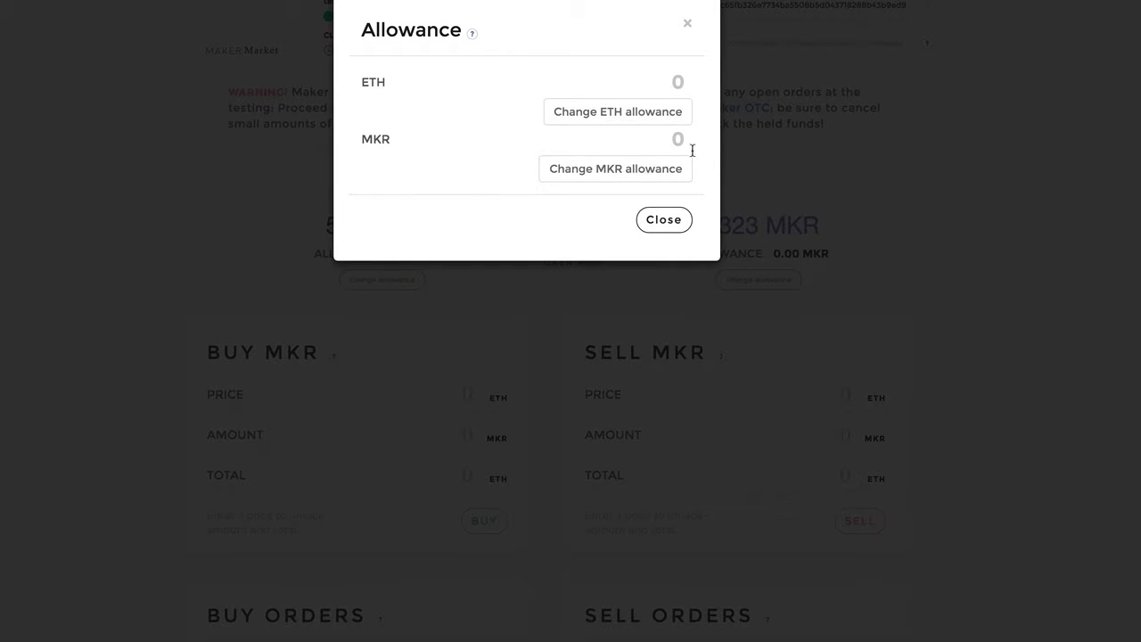
left_click(680, 142)
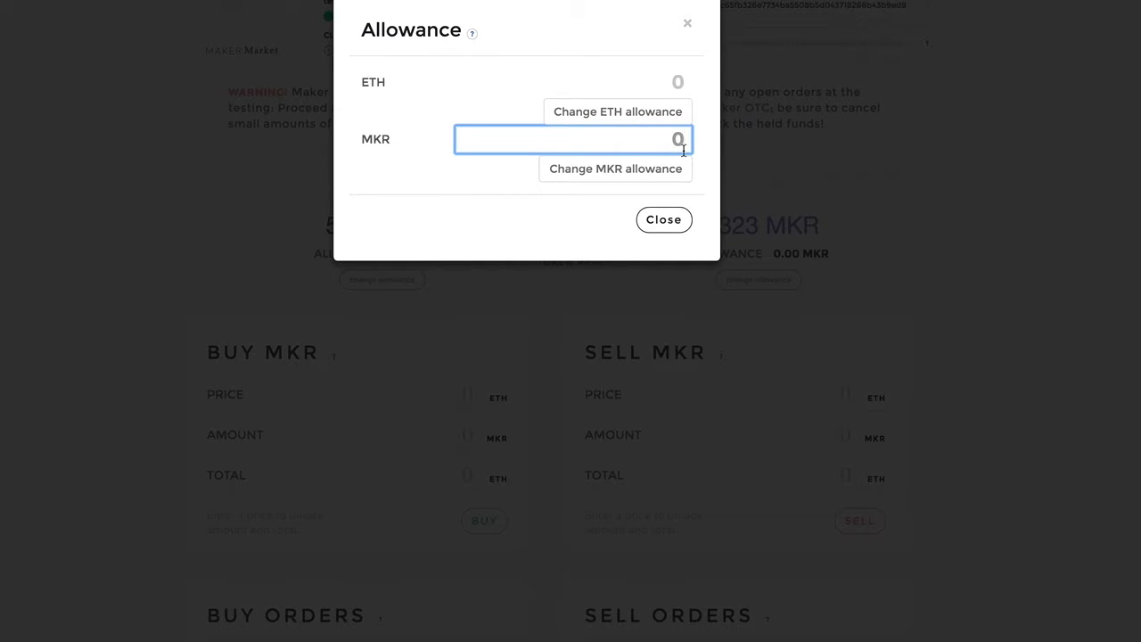
type("50")
left_click(650, 167)
Set the ETH allowance to 50, approve it in MetaMask, and close the settings.
left_click(680, 89)
type("5")
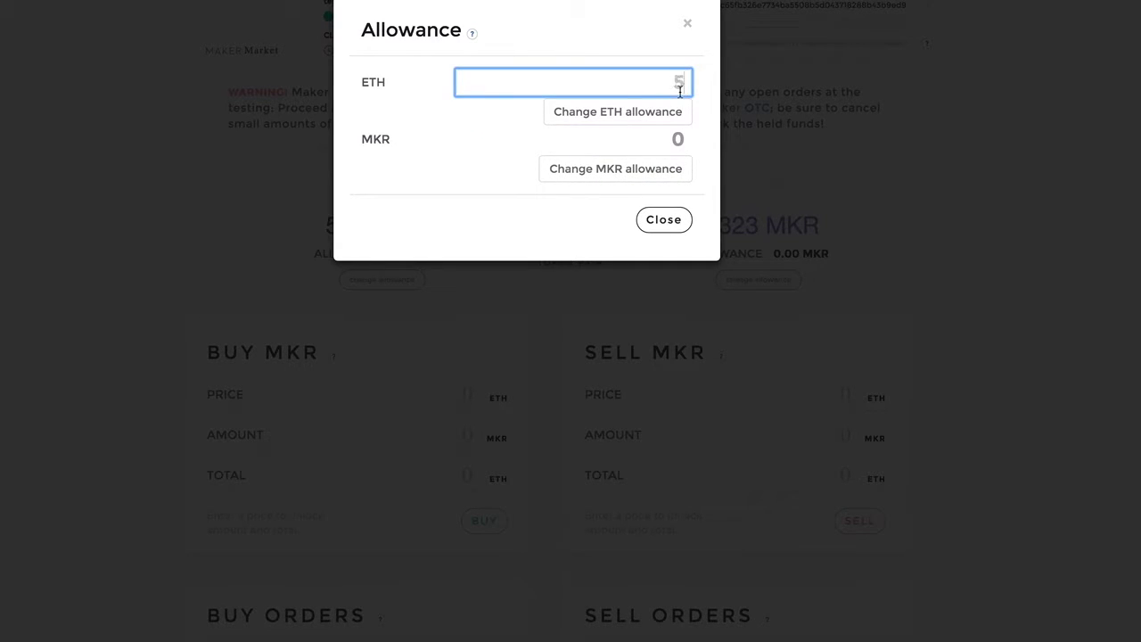
type("0")
left_click(652, 113)
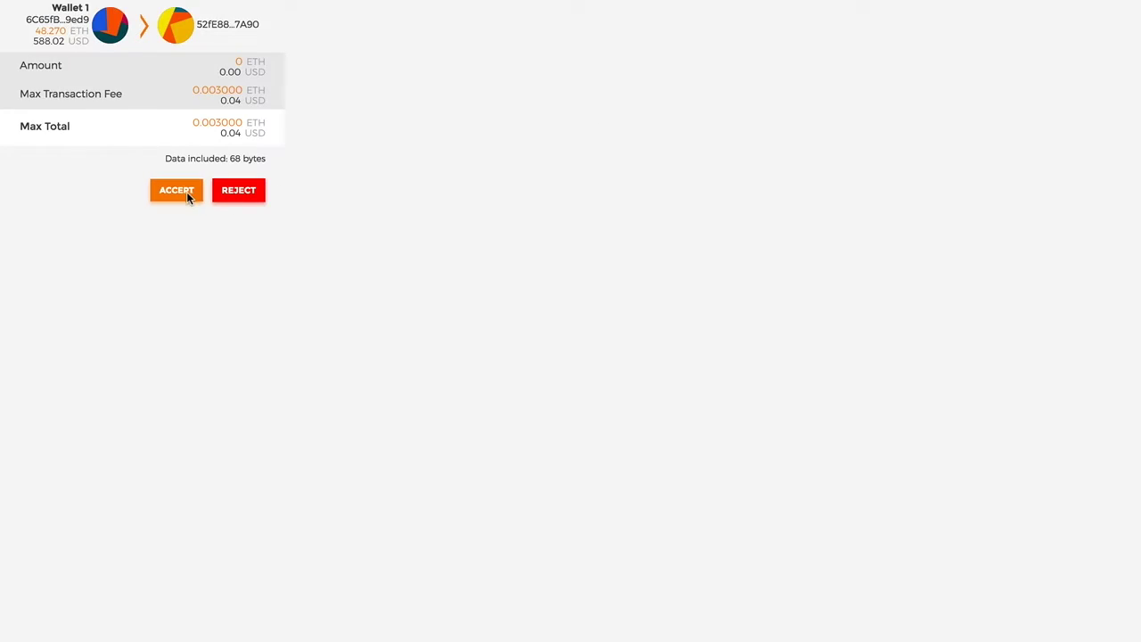
left_click(186, 192)
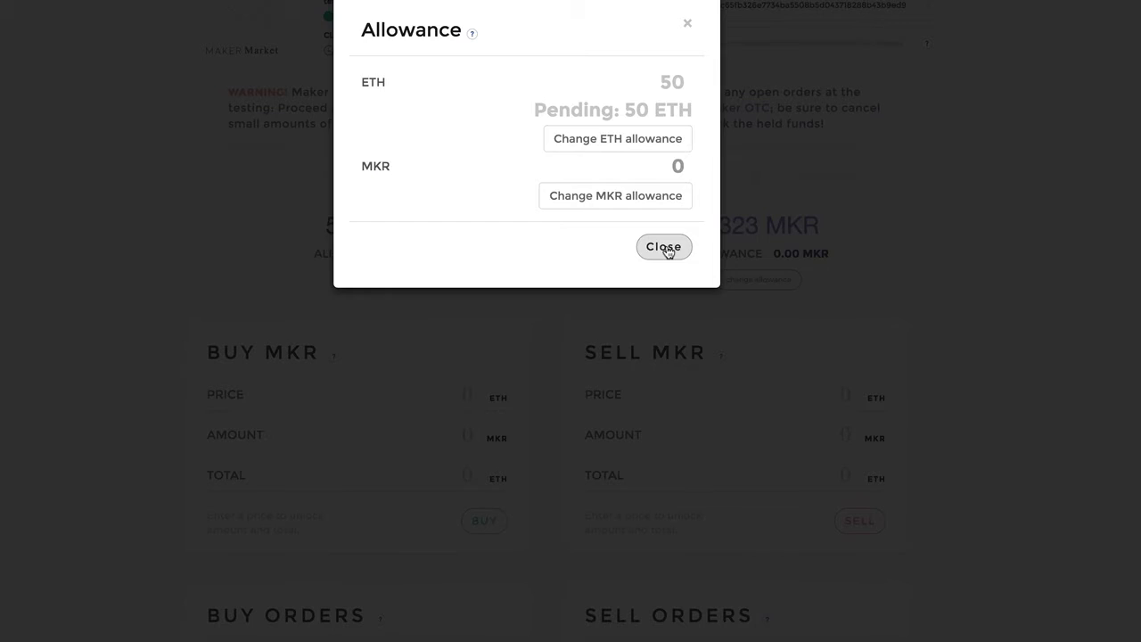
left_click(663, 247)
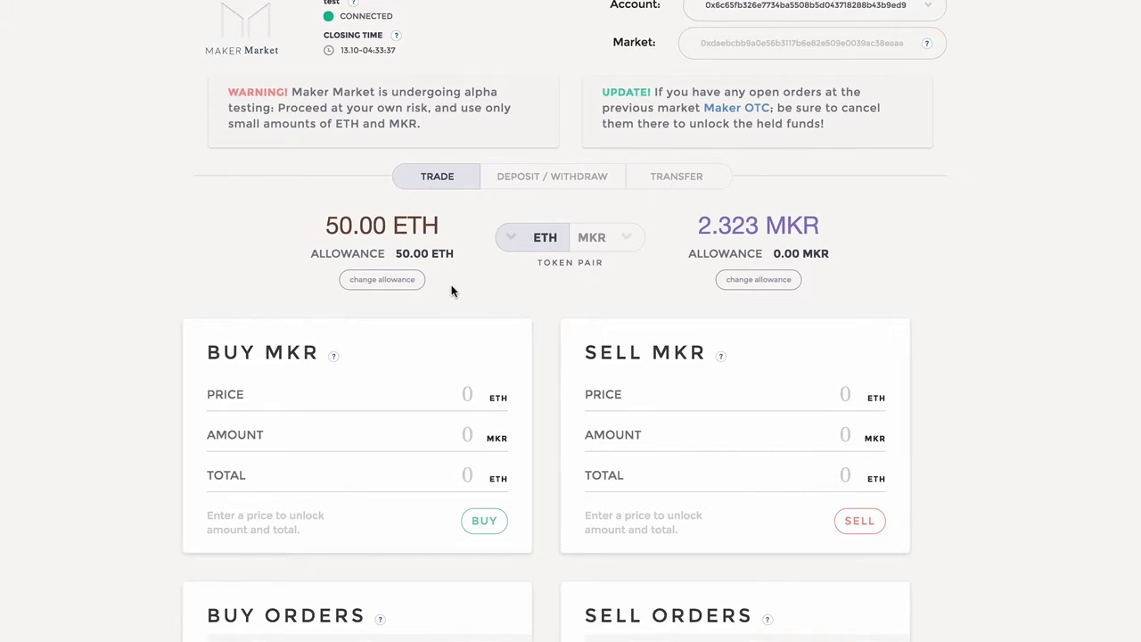
Scroll the Trade page down to the Buy Orders and Sell Orders tables.
scroll(130, 285, "down", 5)
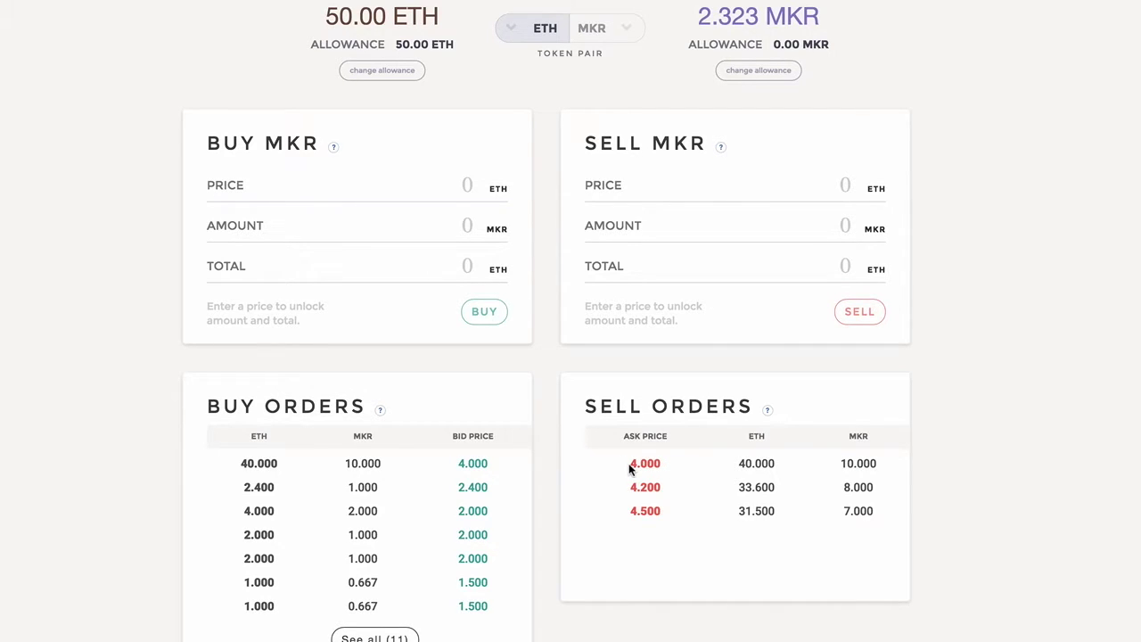
scroll(567, 446, "up", 2)
scroll(570, 448, "down", 1)
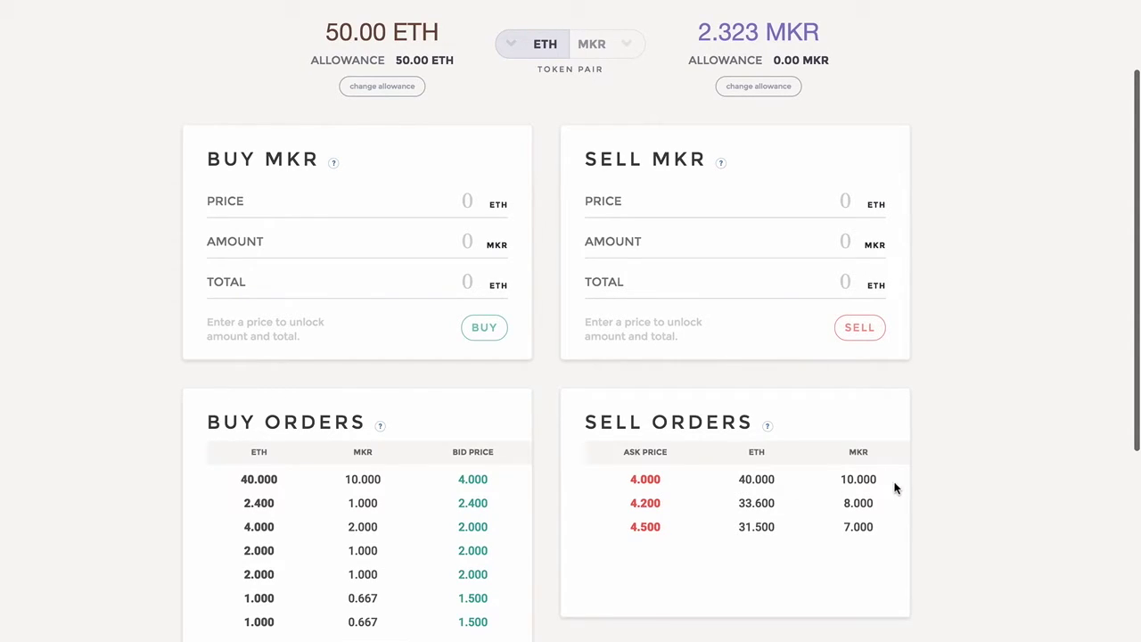
Buy the 10 MKR sell offer at 4.000 ETH and approve the purchase in MetaMask.
left_click(649, 481)
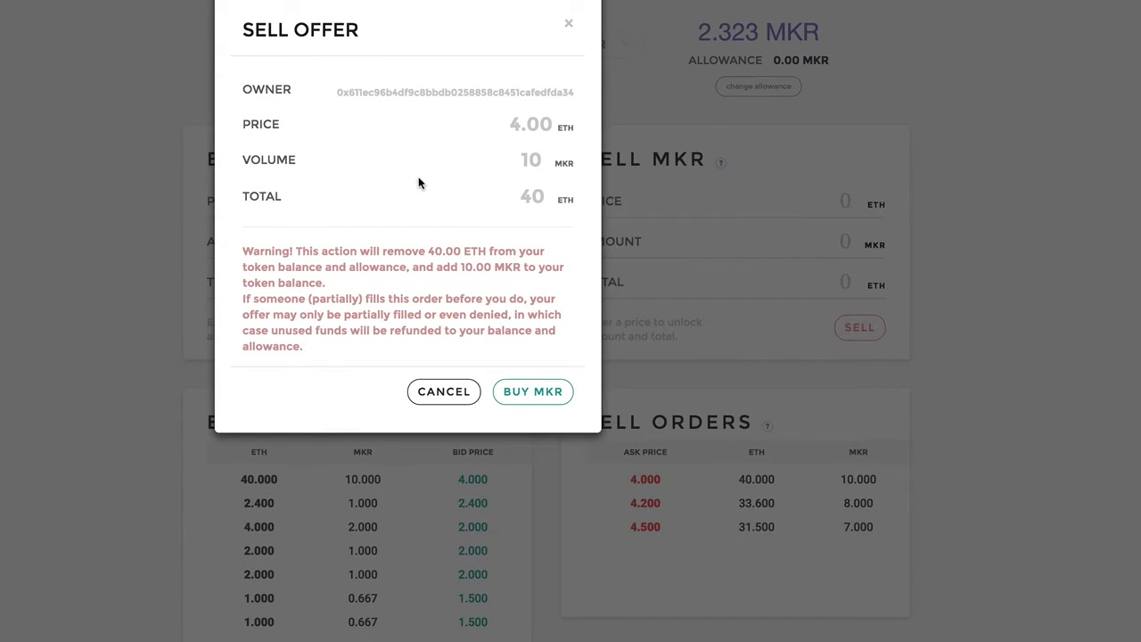
left_click(523, 393)
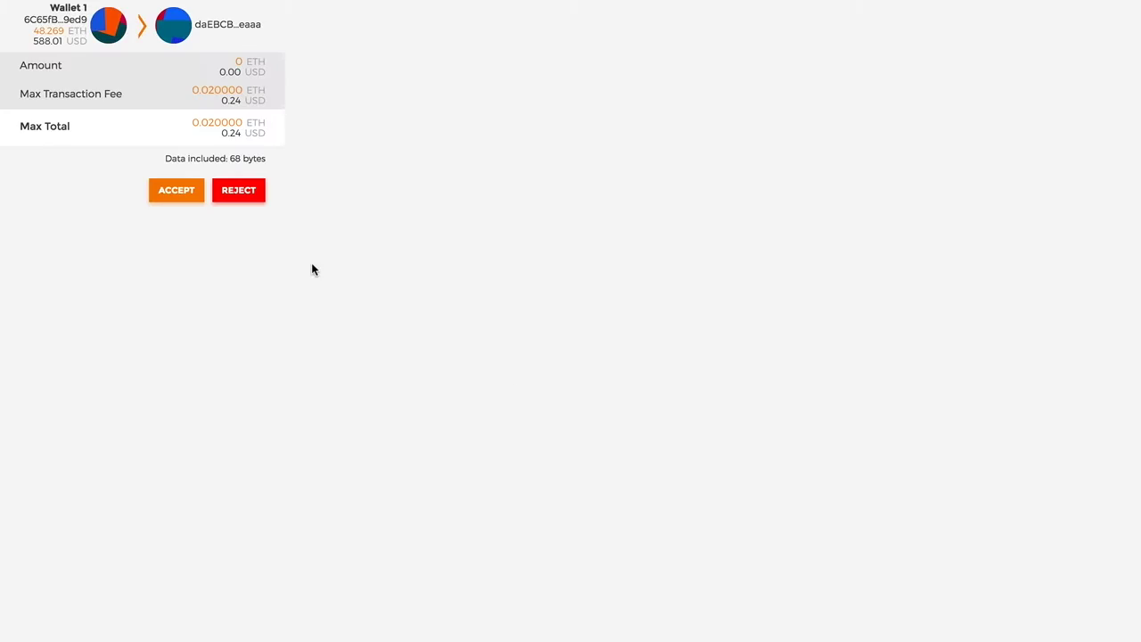
left_click(172, 188)
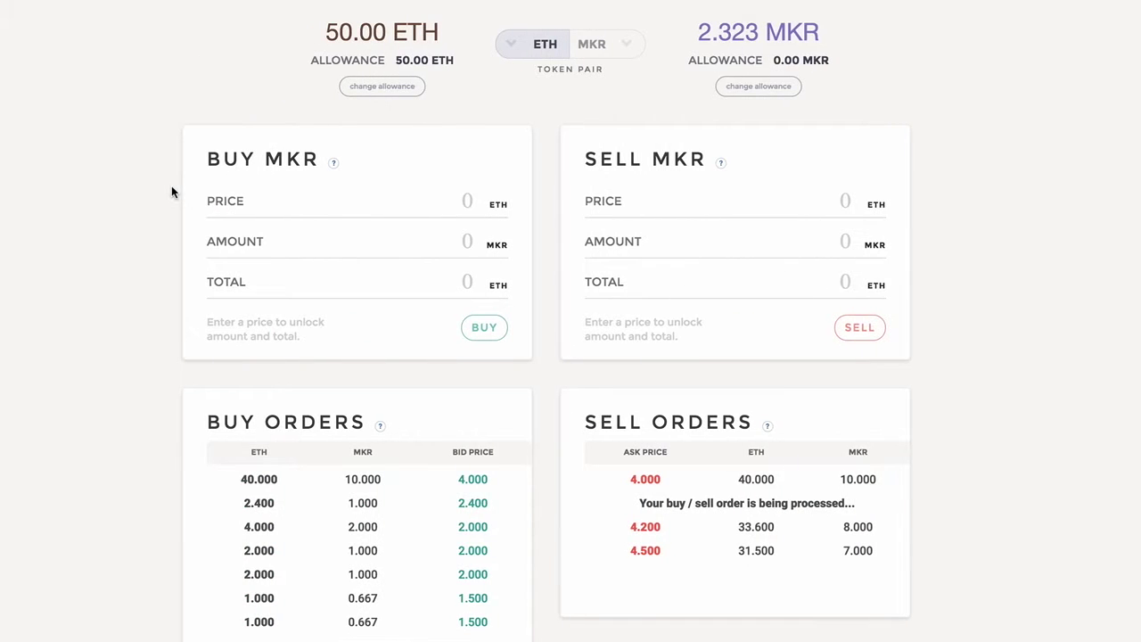
scroll(838, 91, "up", 1)
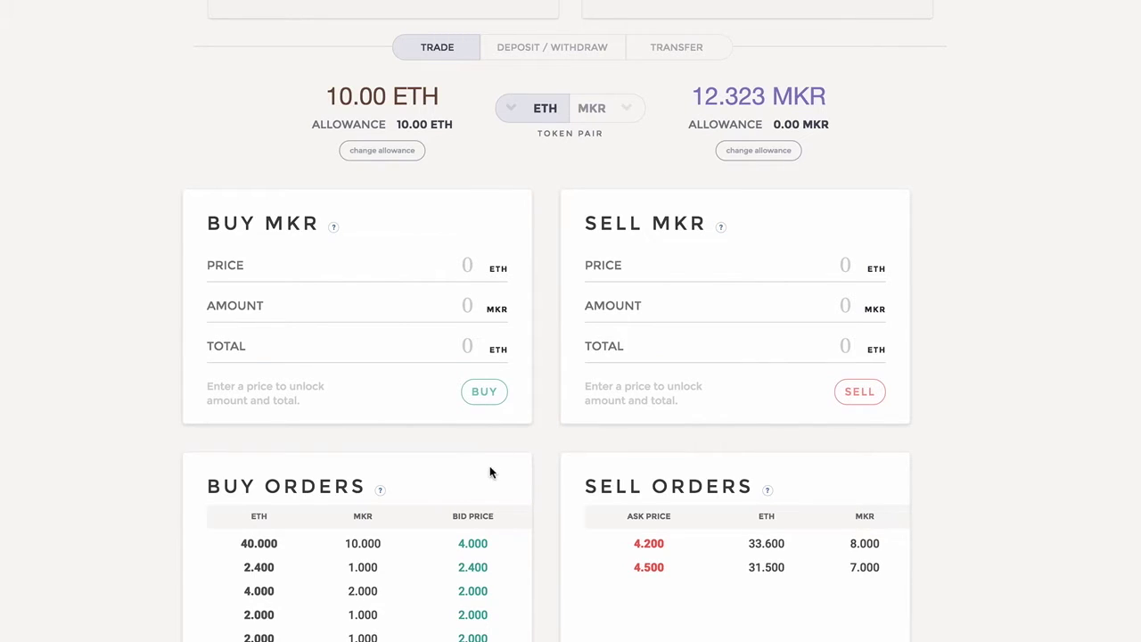
Open the 40.000 ETH buy offer for 10 MKR at 4.00 ETH.
scroll(529, 457, "down", 1)
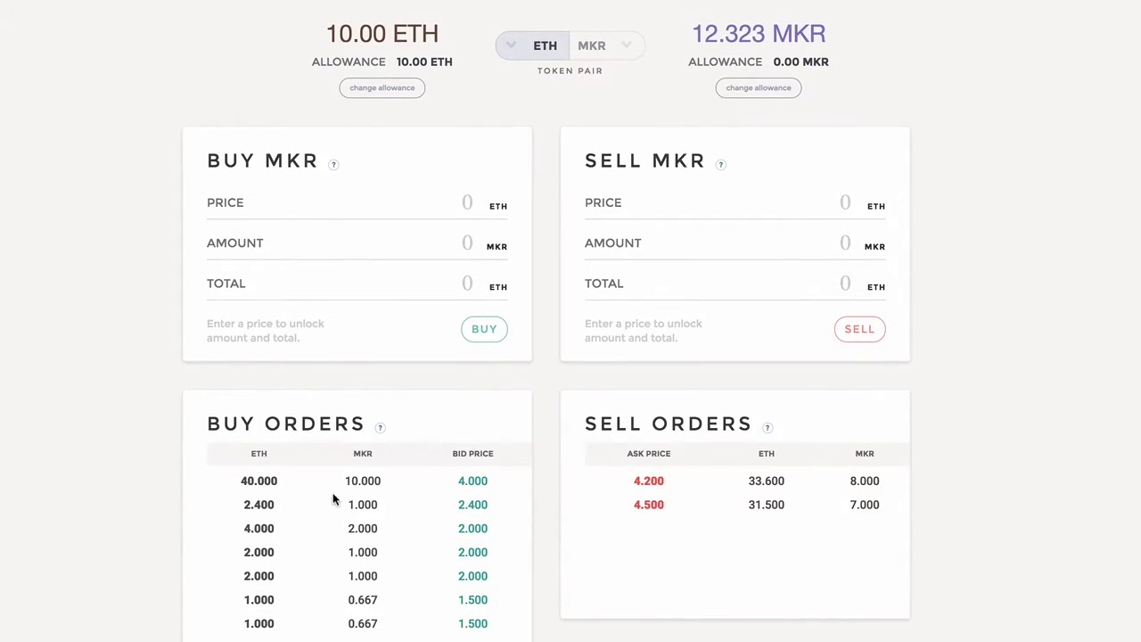
left_click(263, 485)
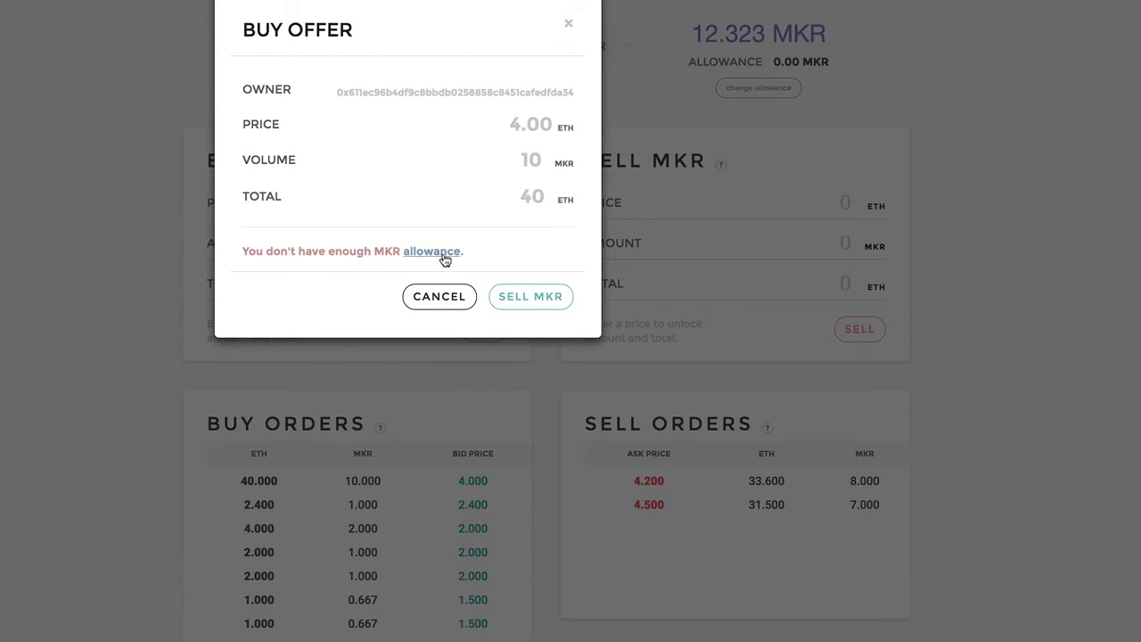
Change the MKR allowance to 12, approve it in MetaMask, and close the settings.
left_click(443, 256)
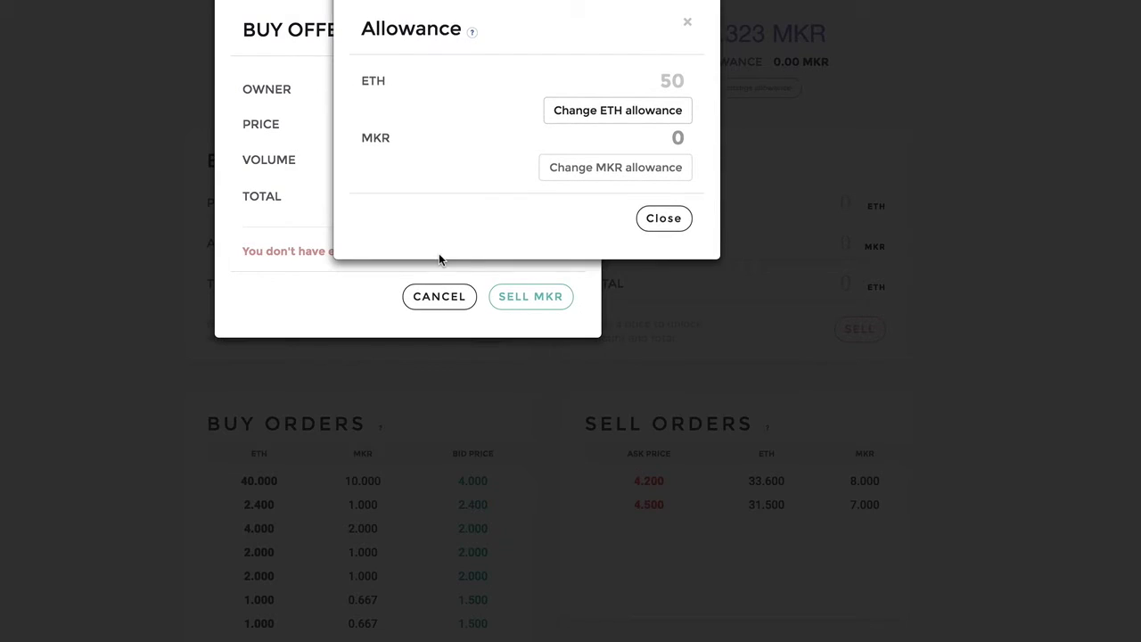
left_click(684, 150)
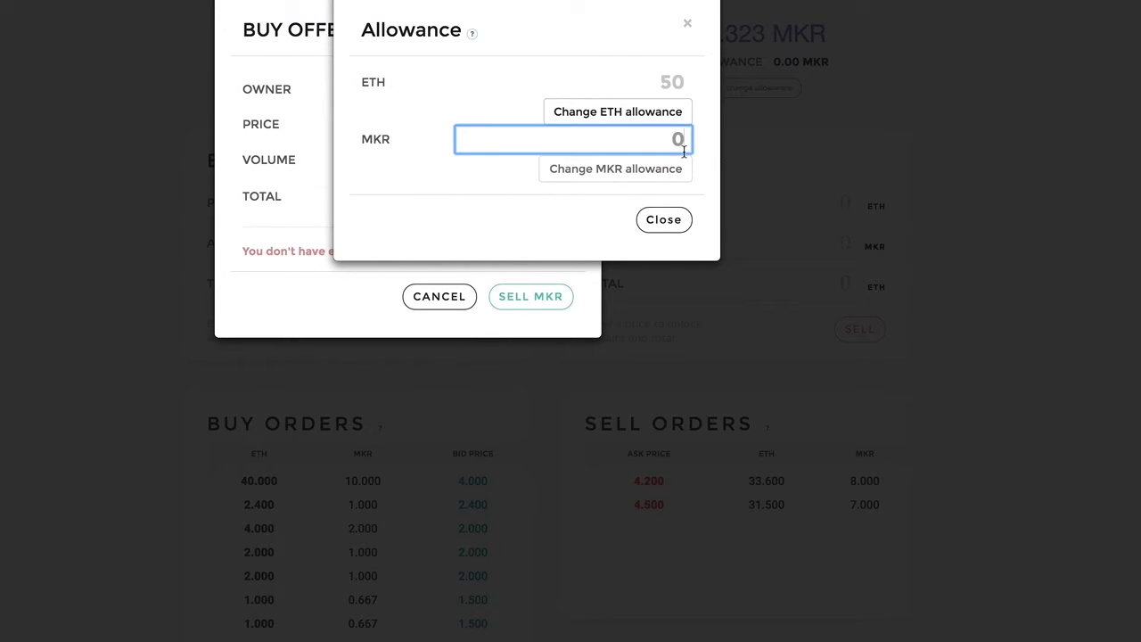
key("BackSpace")
type("12")
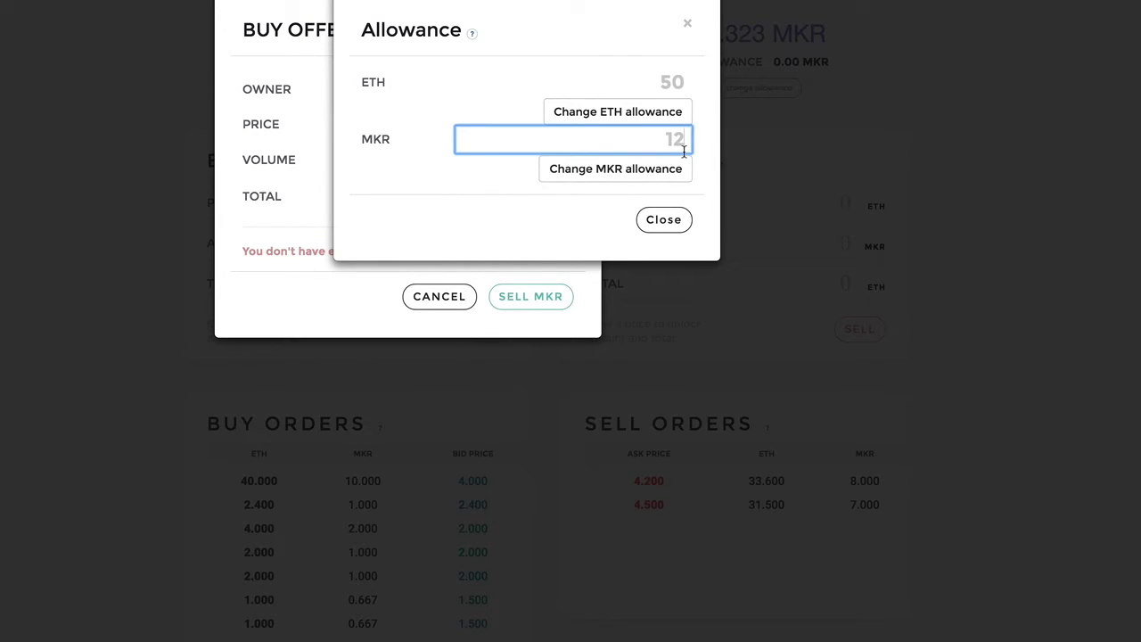
left_click(629, 178)
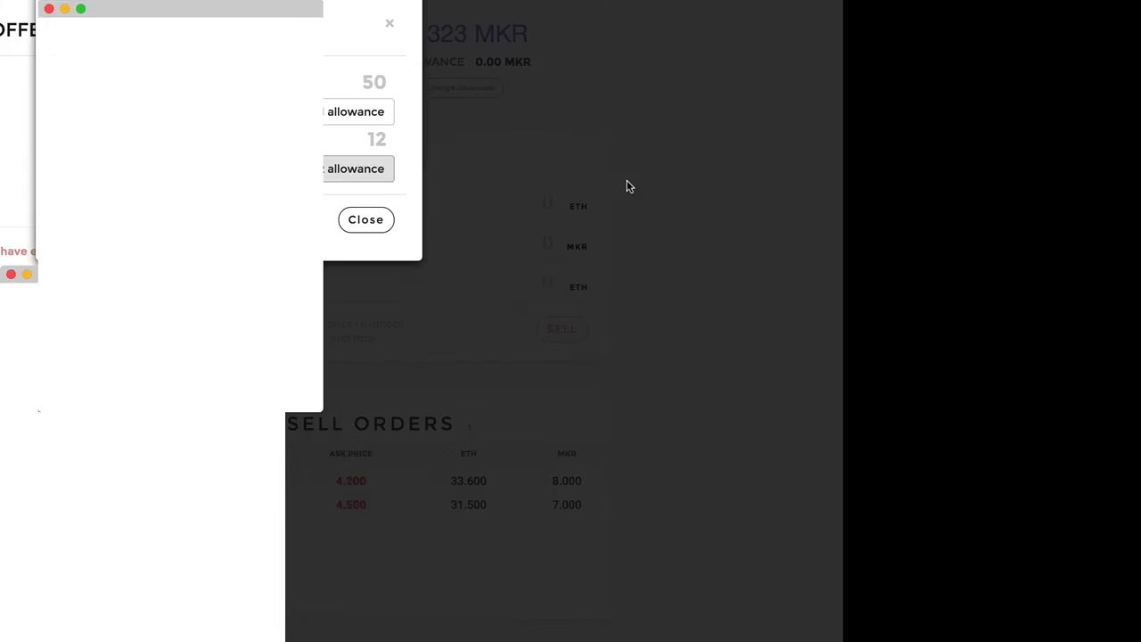
left_click(170, 192)
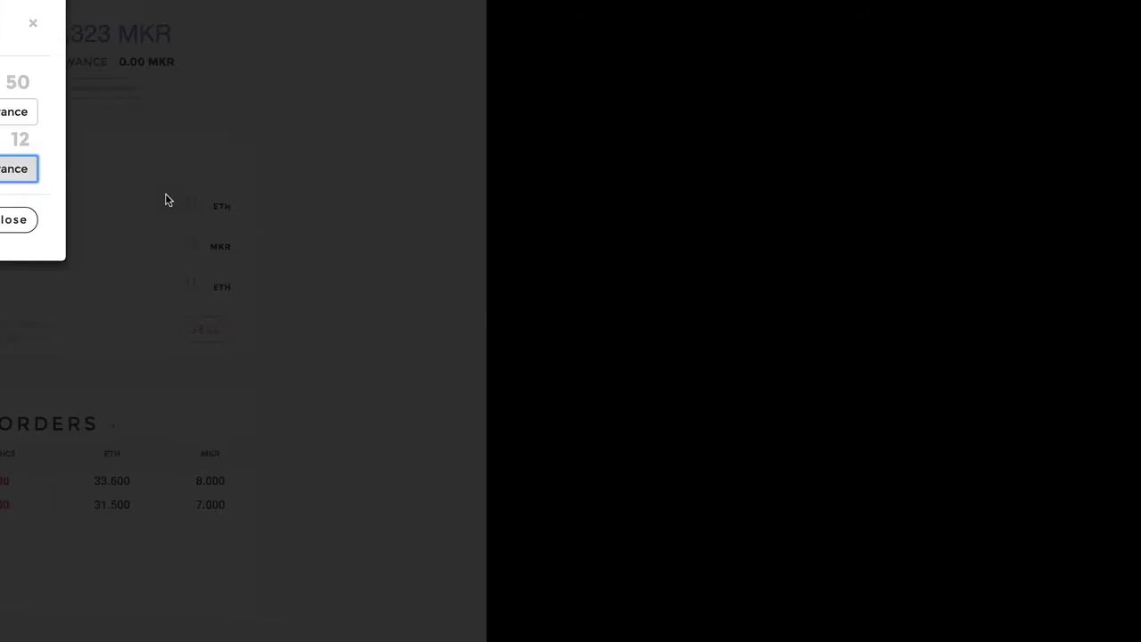
left_click(664, 250)
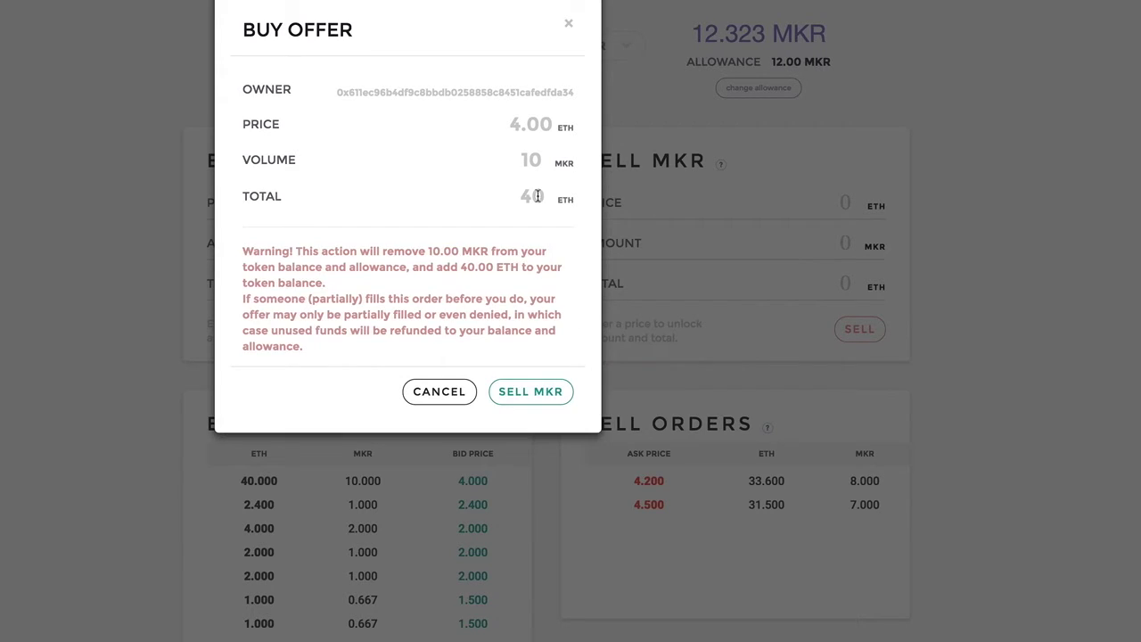
Sell 10 MKR into the 4.000 ETH bid, approve it, and check the 50.00 ETH / 2.323 MKR balances.
left_click(532, 403)
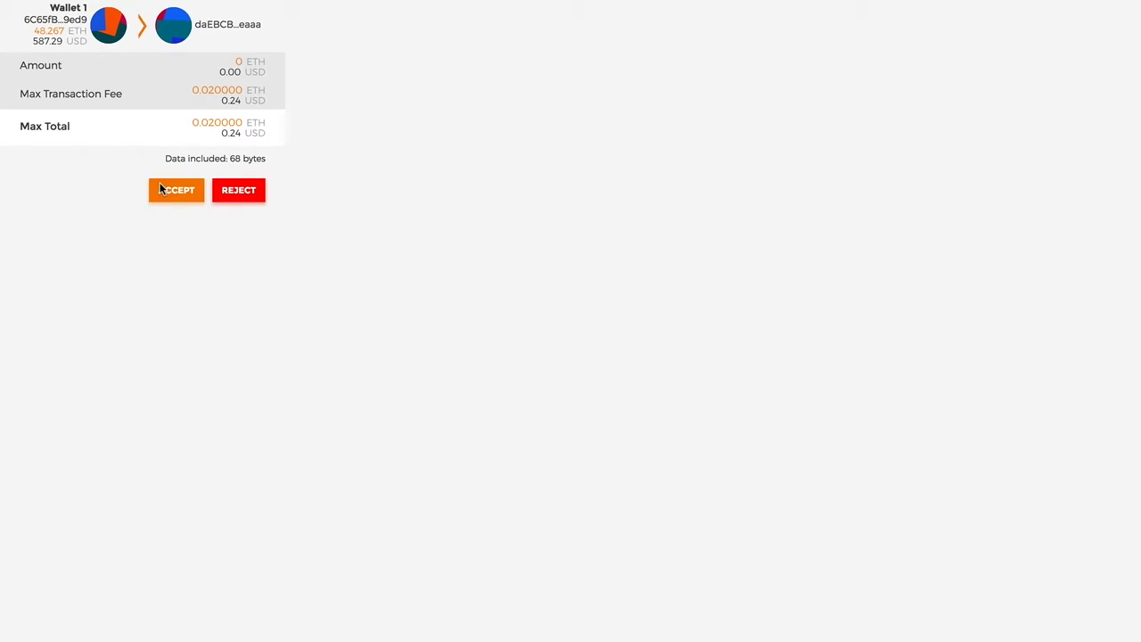
left_click(163, 190)
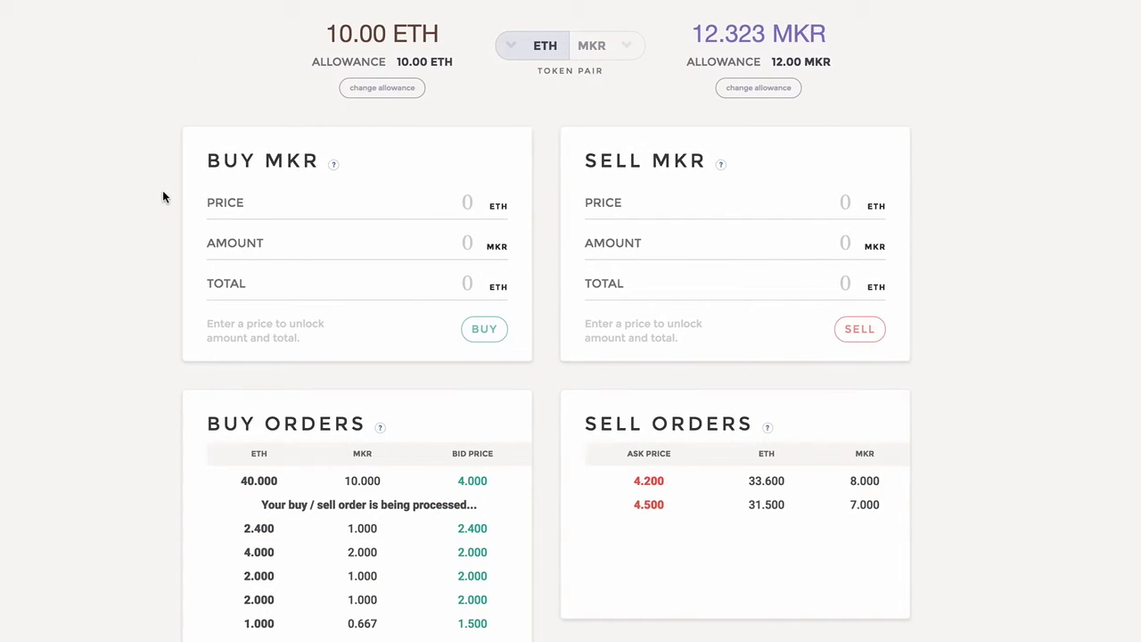
scroll(163, 153, "up", 2)
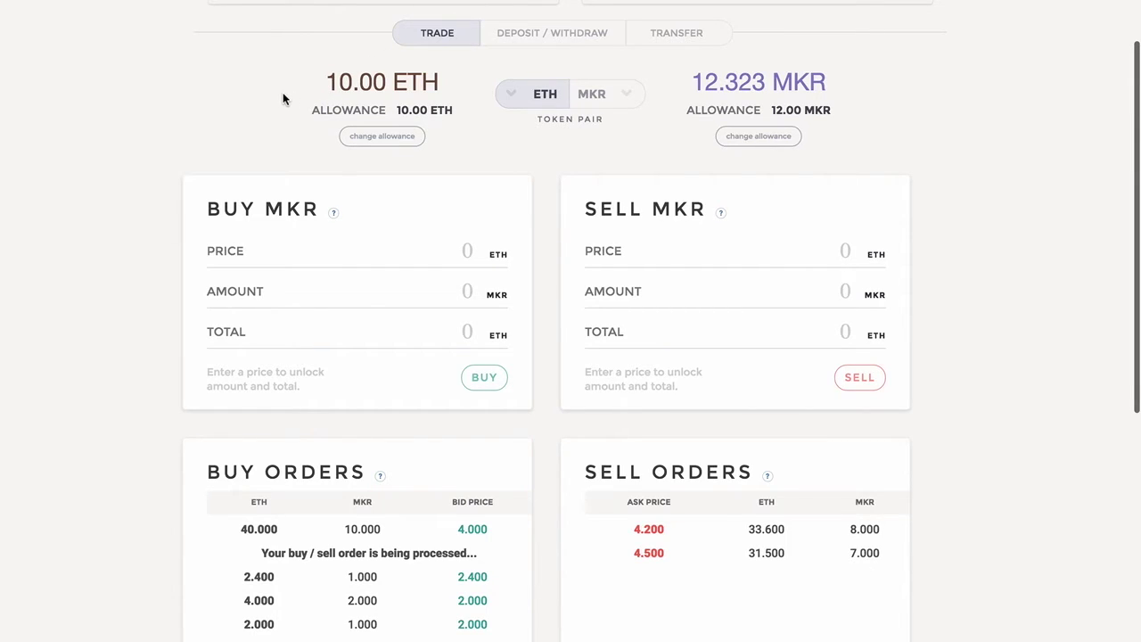
scroll(283, 92, "up", 4)
scroll(294, 106, "down", 2)
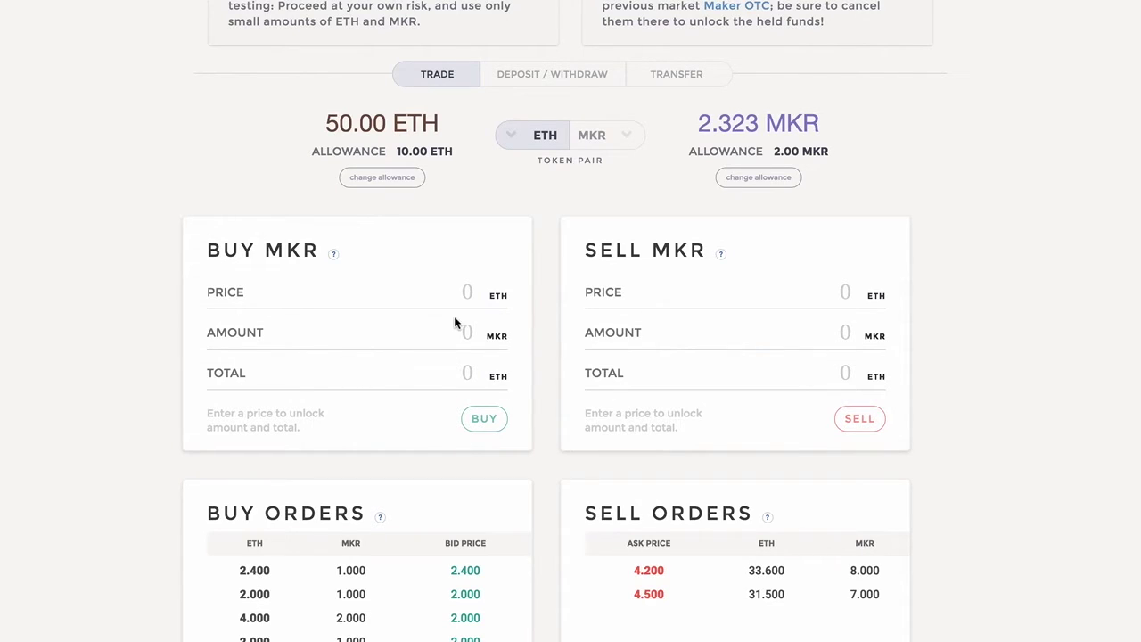
Place a buy limit order for 1 MKR at price 1 ETH and approve it in MetaMask.
left_click(475, 297)
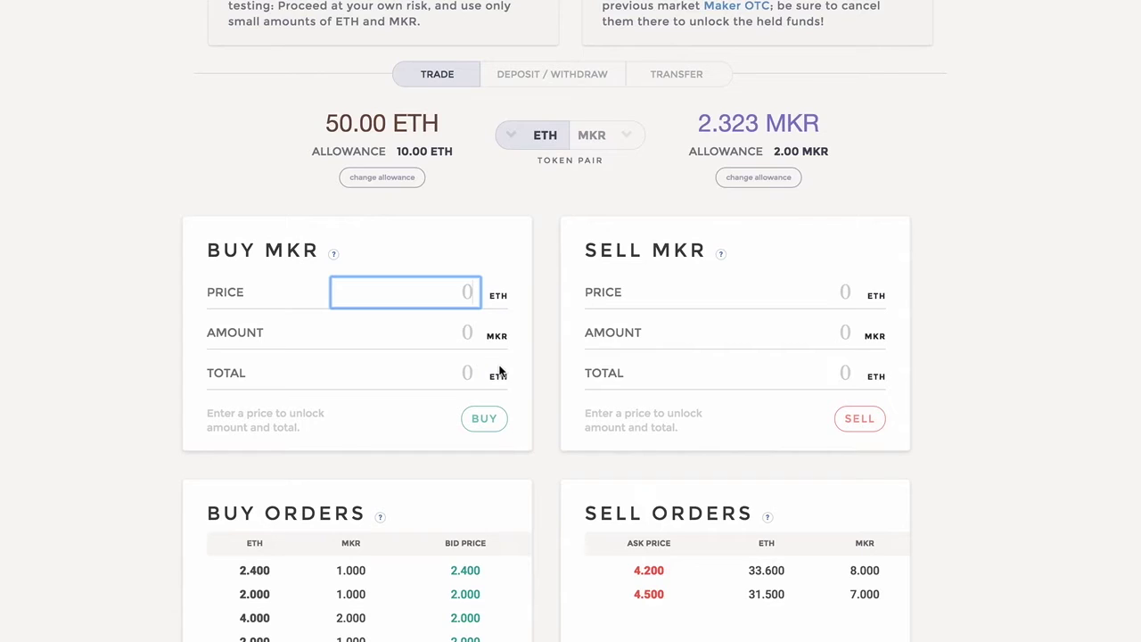
type("01")
key("BackSpace")
key("BackSpace")
type("1")
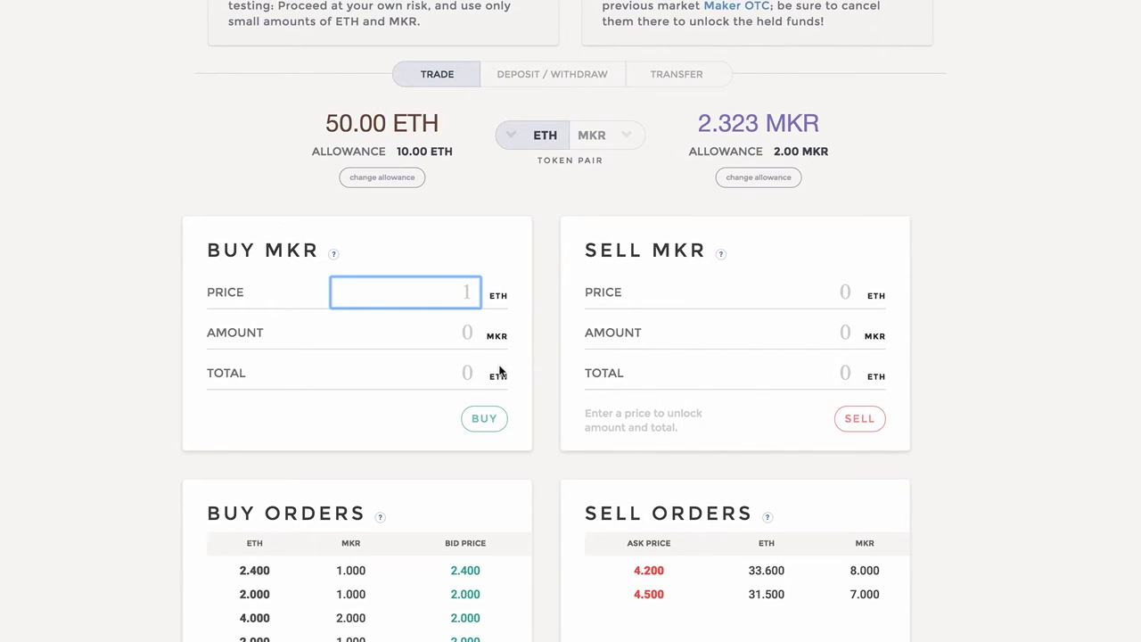
left_click(468, 351)
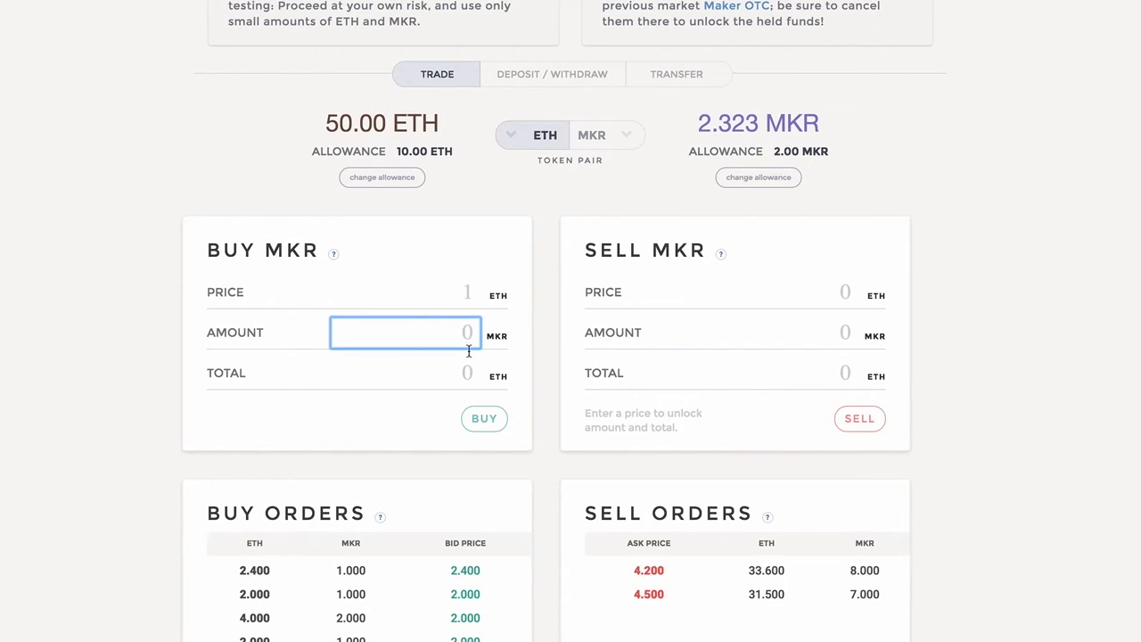
key("BackSpace")
type("1")
left_click(475, 418)
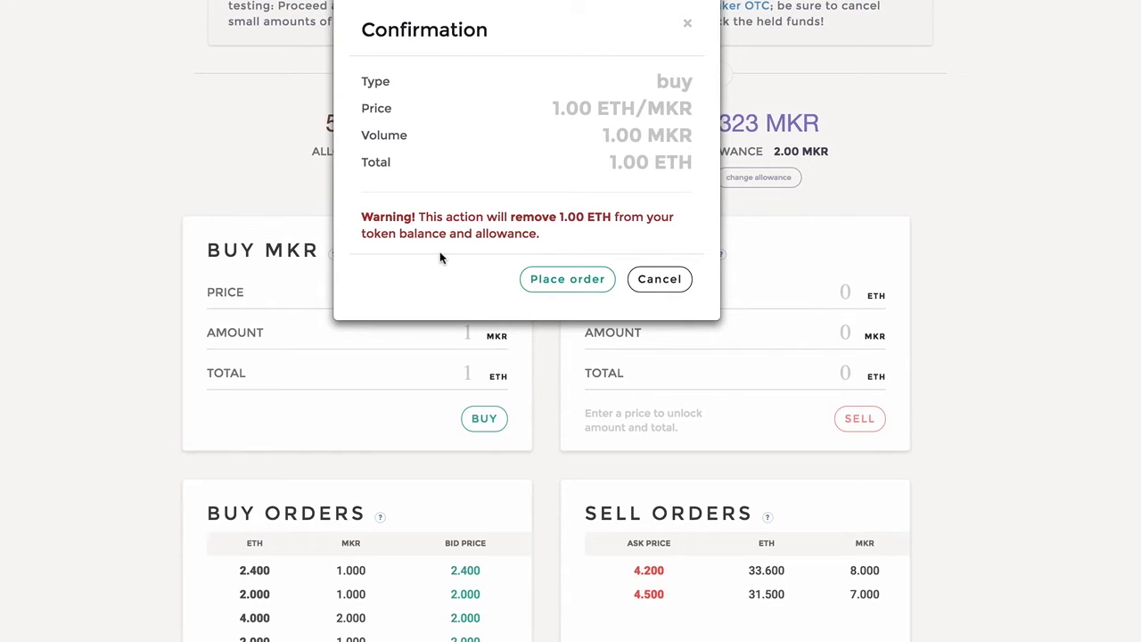
left_click(600, 280)
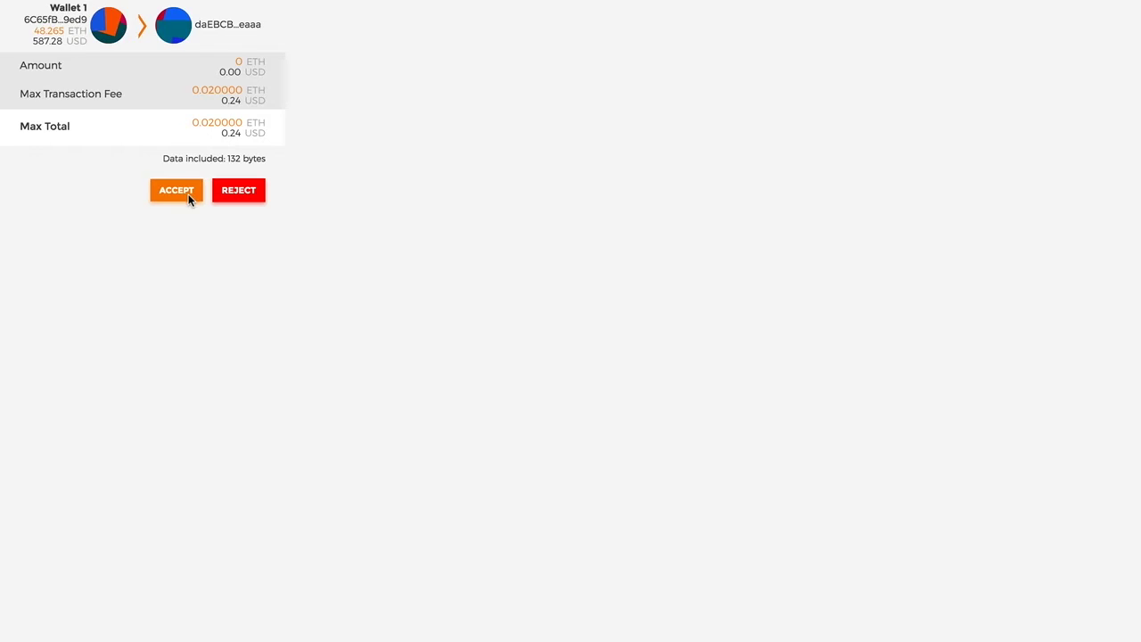
left_click(176, 190)
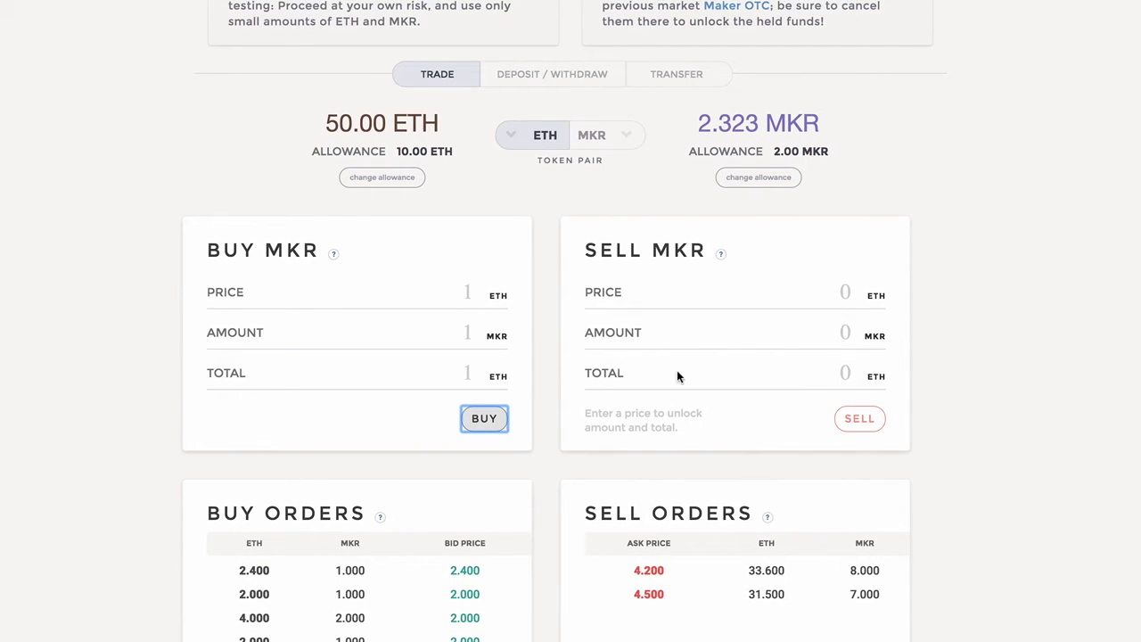
Place a sell limit order for 1 MKR at price 1 ETH and approve it in MetaMask.
left_click(850, 294)
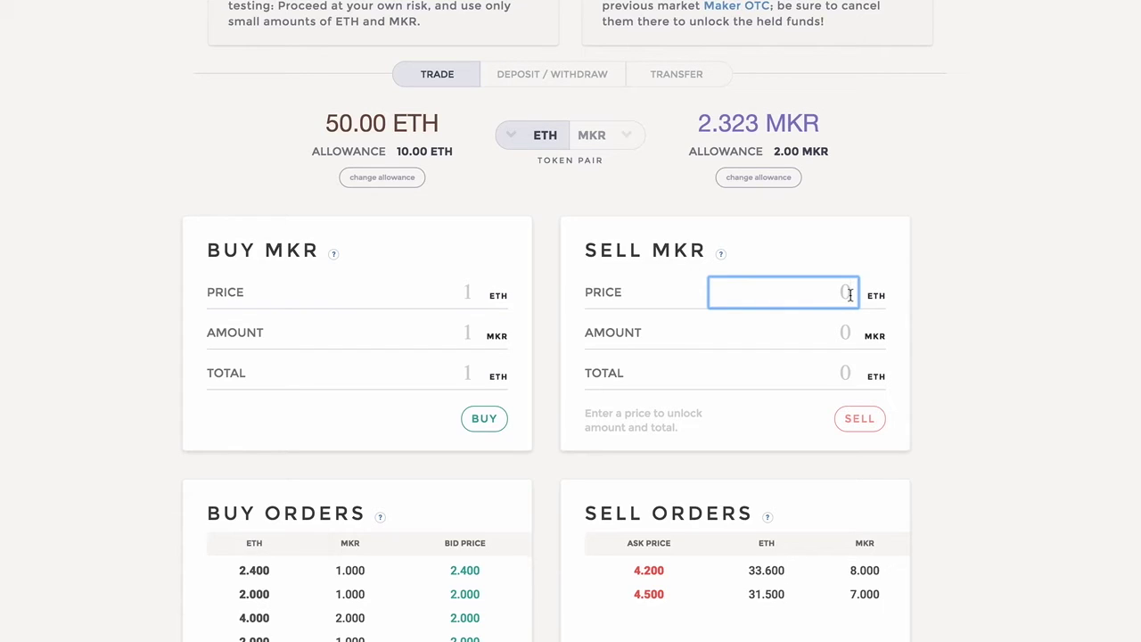
type("1")
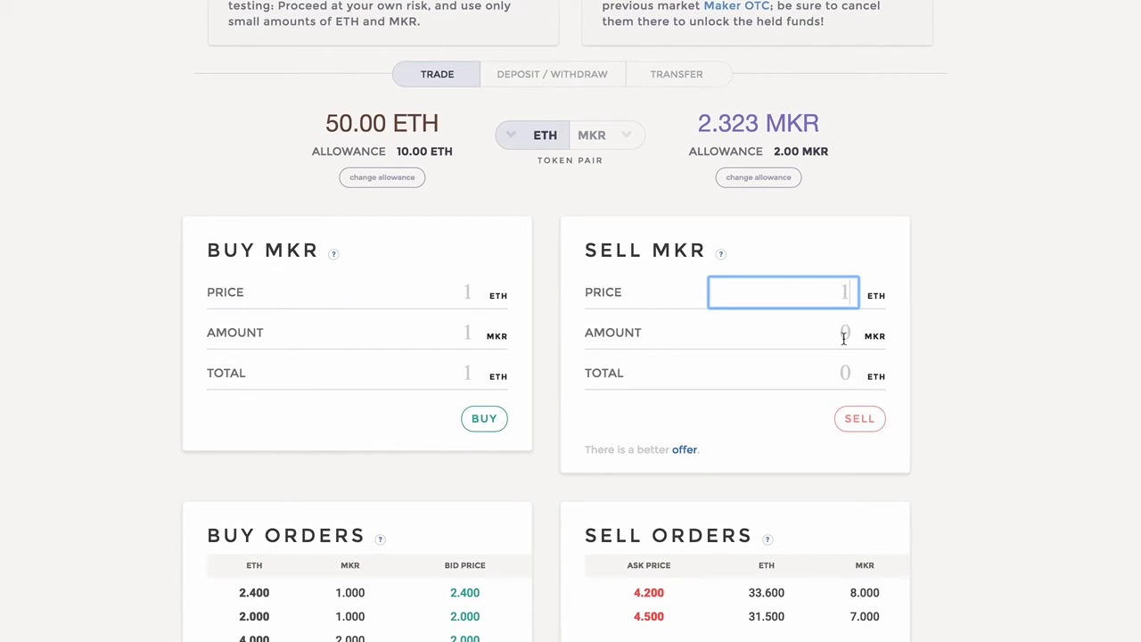
left_click(843, 337)
key("BackSpace")
type("1")
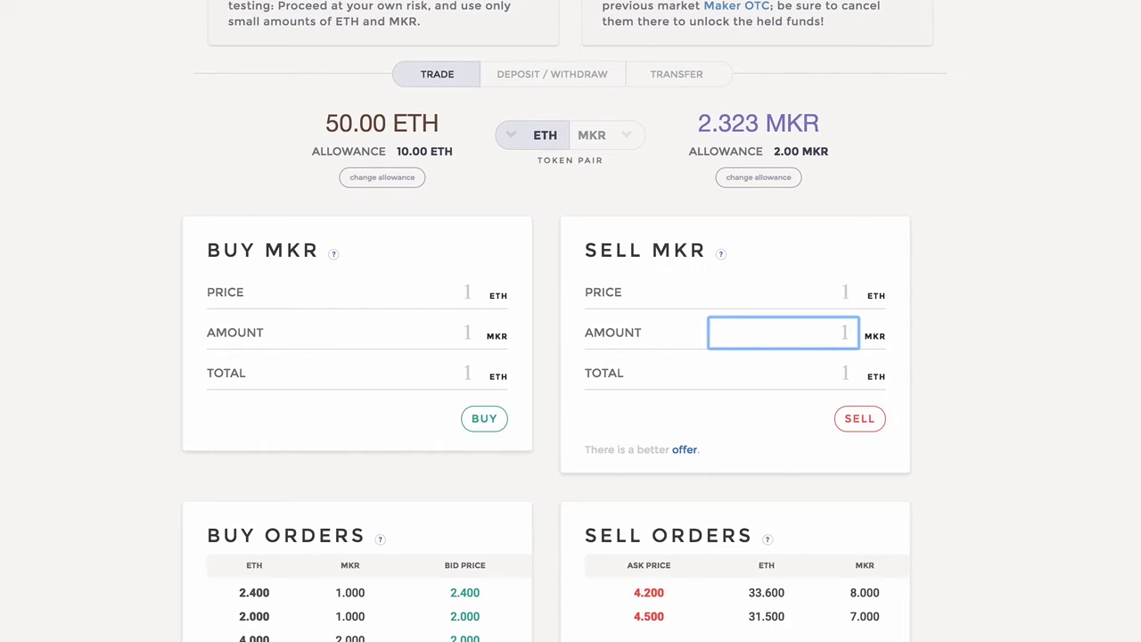
left_click(861, 425)
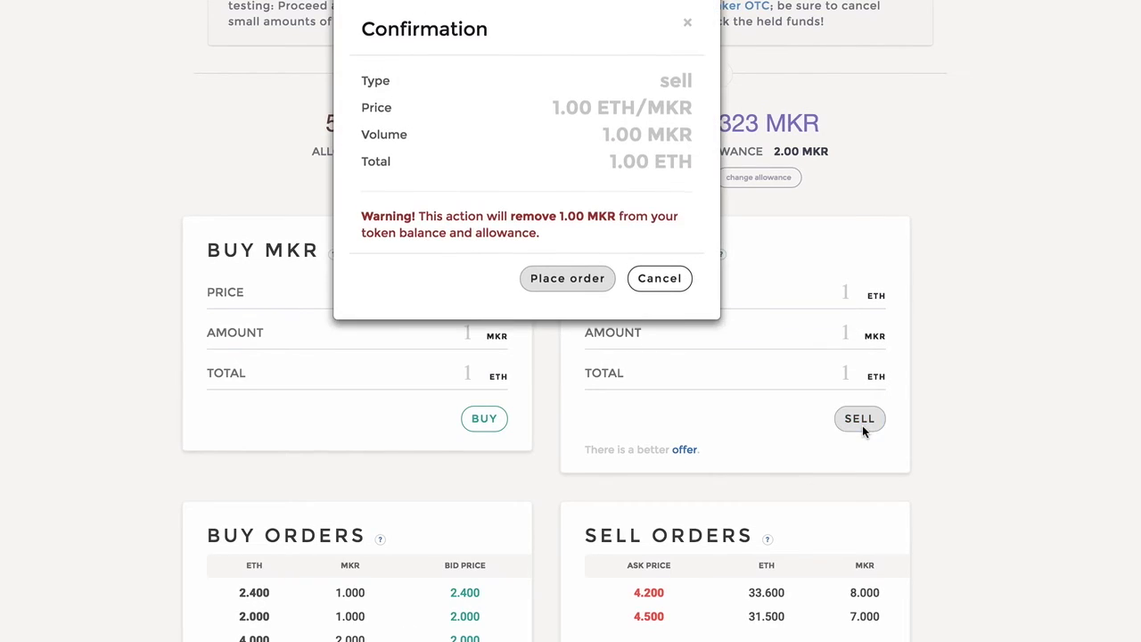
left_click(588, 280)
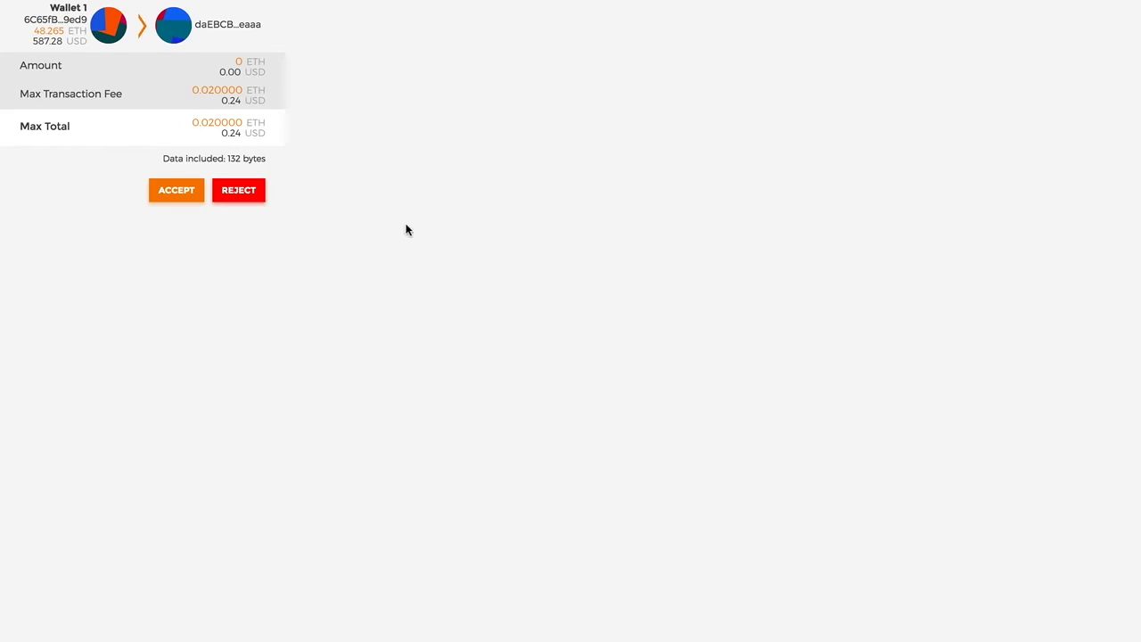
left_click(176, 189)
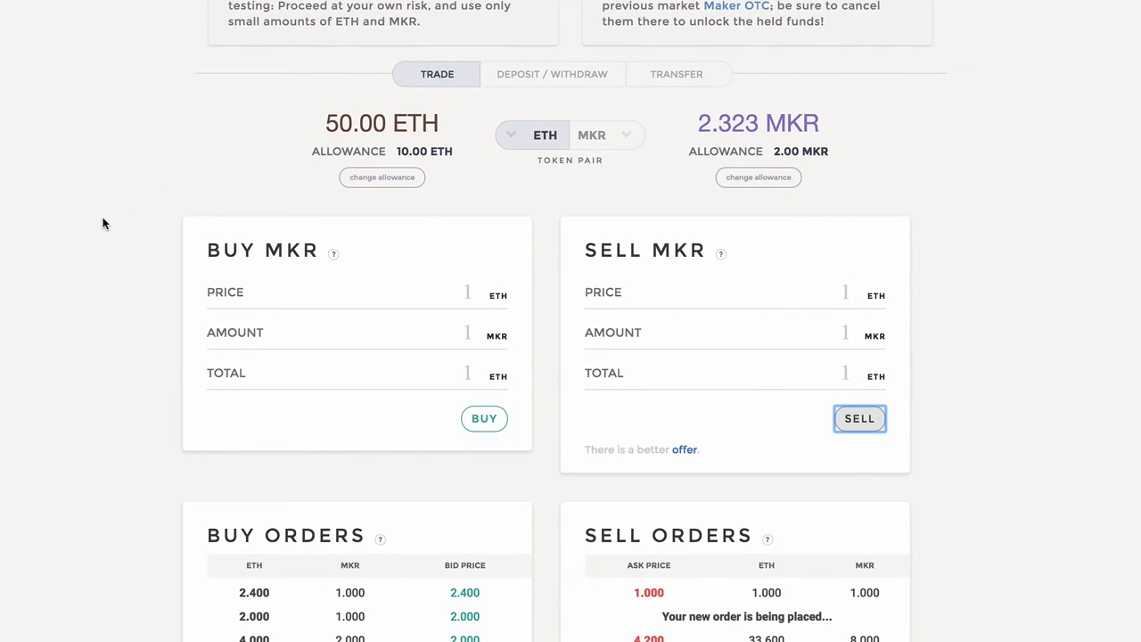
Scroll through the Buy and Sell order books while the 1.000 ETH ask is placed, then back to the balances.
scroll(102, 223, "down", 2)
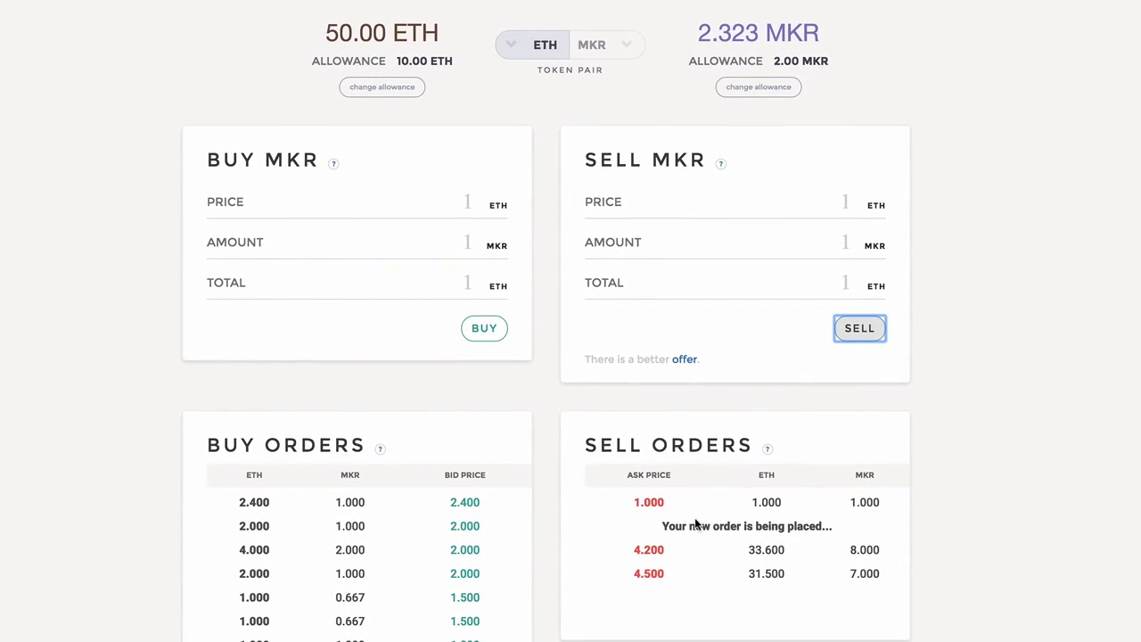
scroll(470, 535, "down", 3)
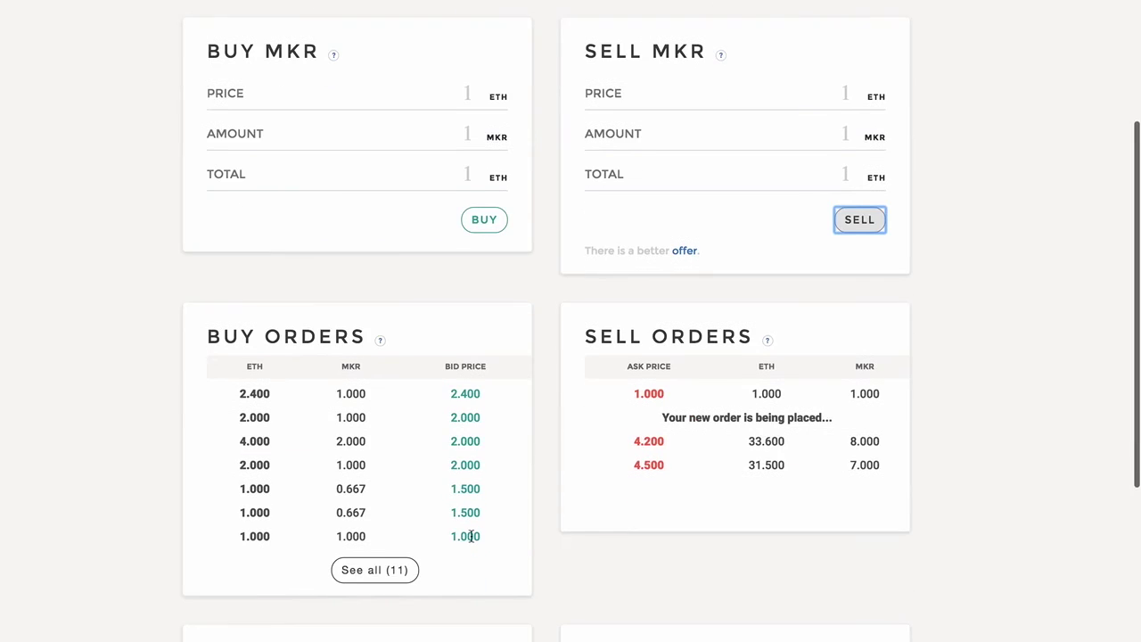
scroll(471, 535, "up", 1)
scroll(470, 533, "down", 1)
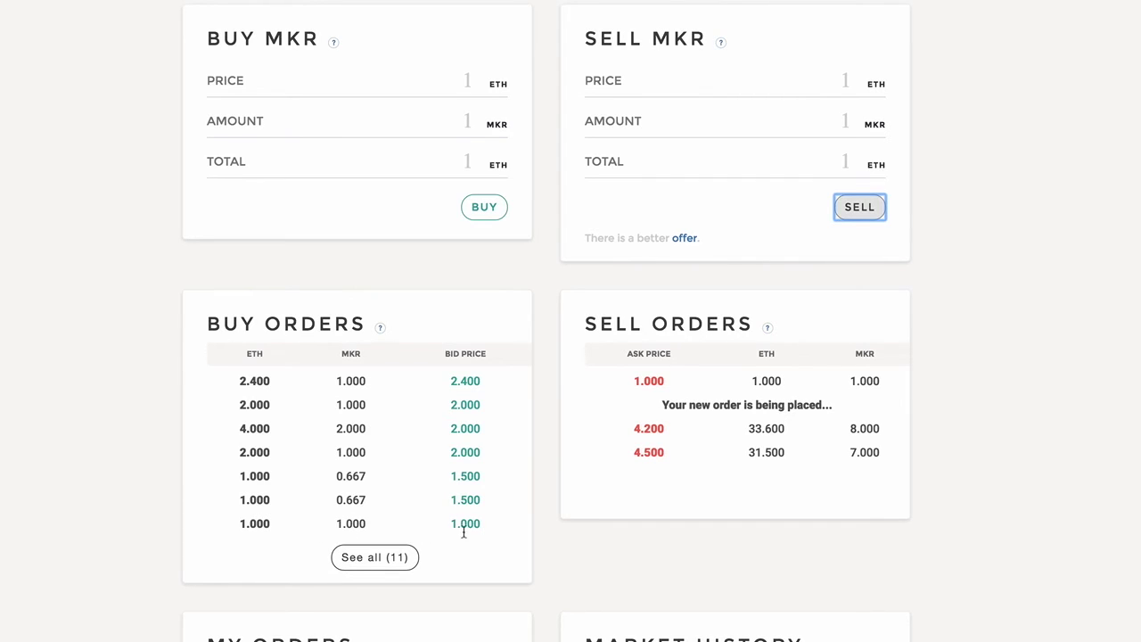
scroll(790, 549, "up", 1)
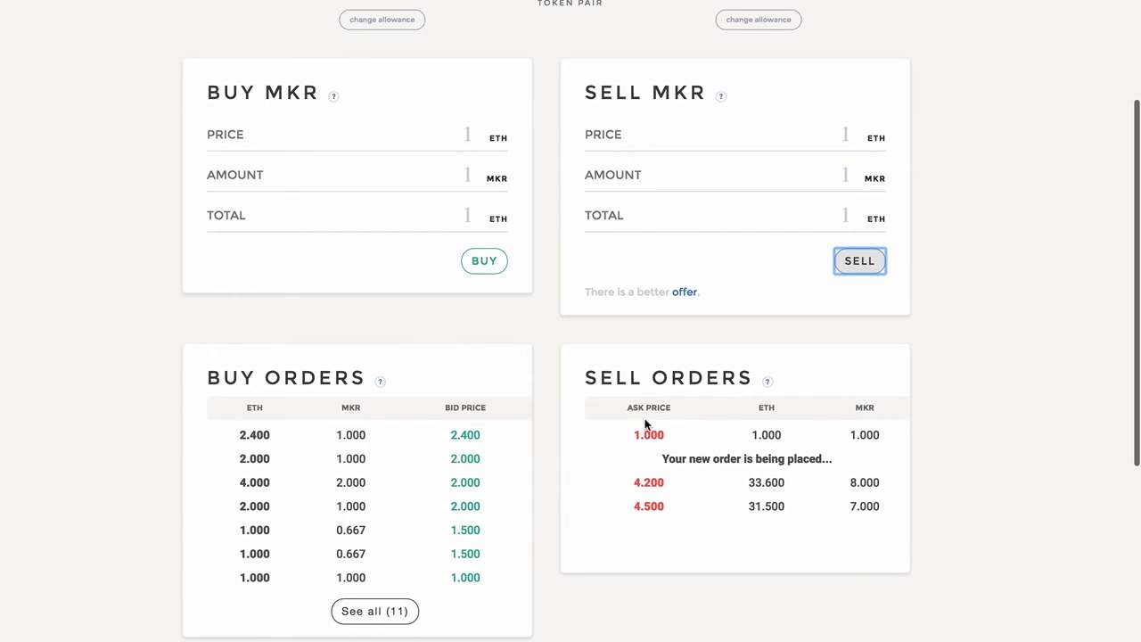
scroll(548, 442, "up", 1)
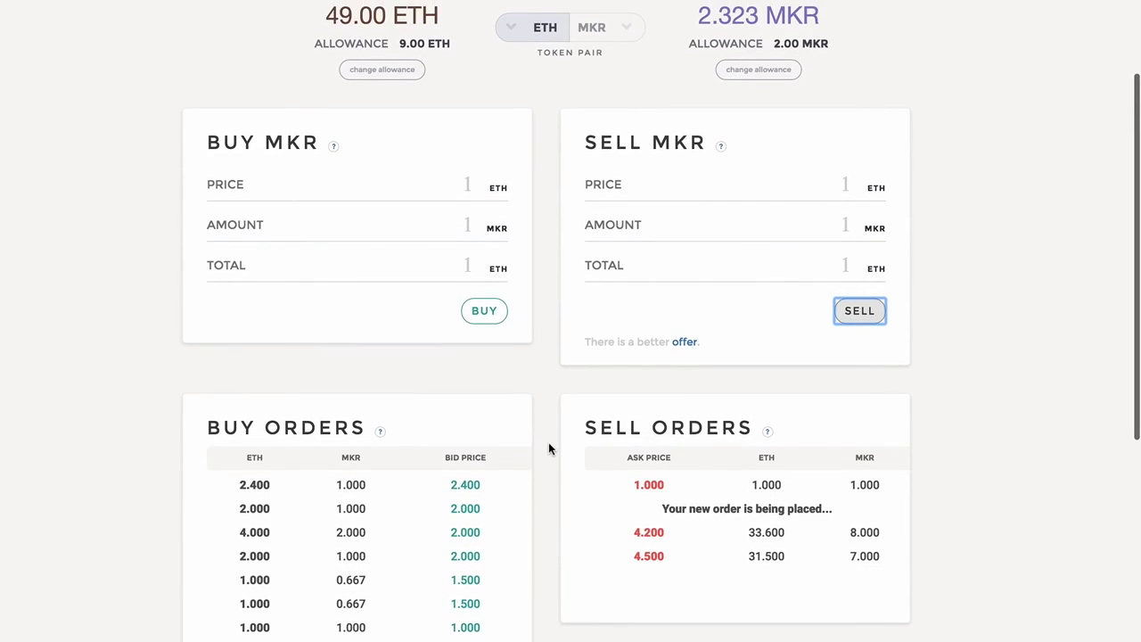
scroll(548, 442, "up", 4)
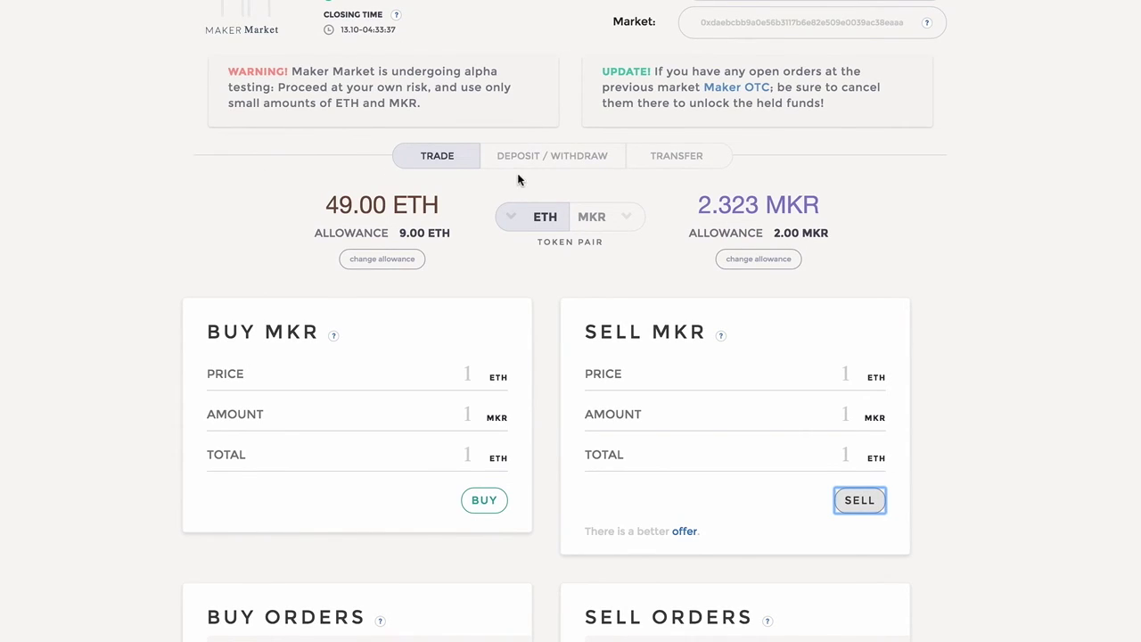
Open the Transfer form with MKR as the token, then select the Recipient and Amount fields.
left_click(679, 158)
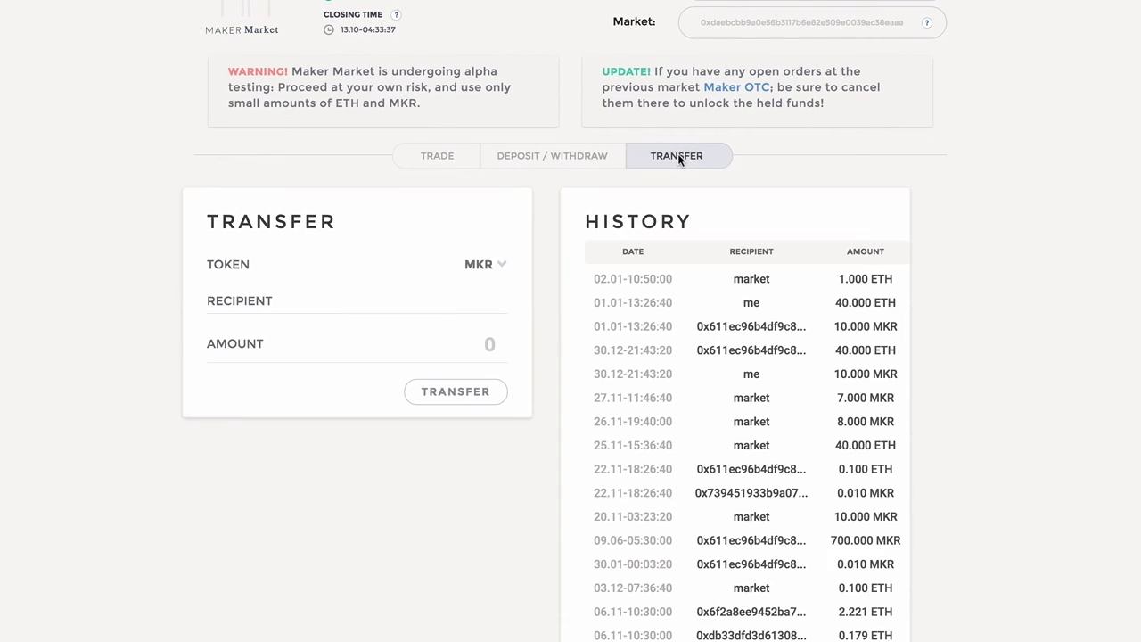
left_click(479, 269)
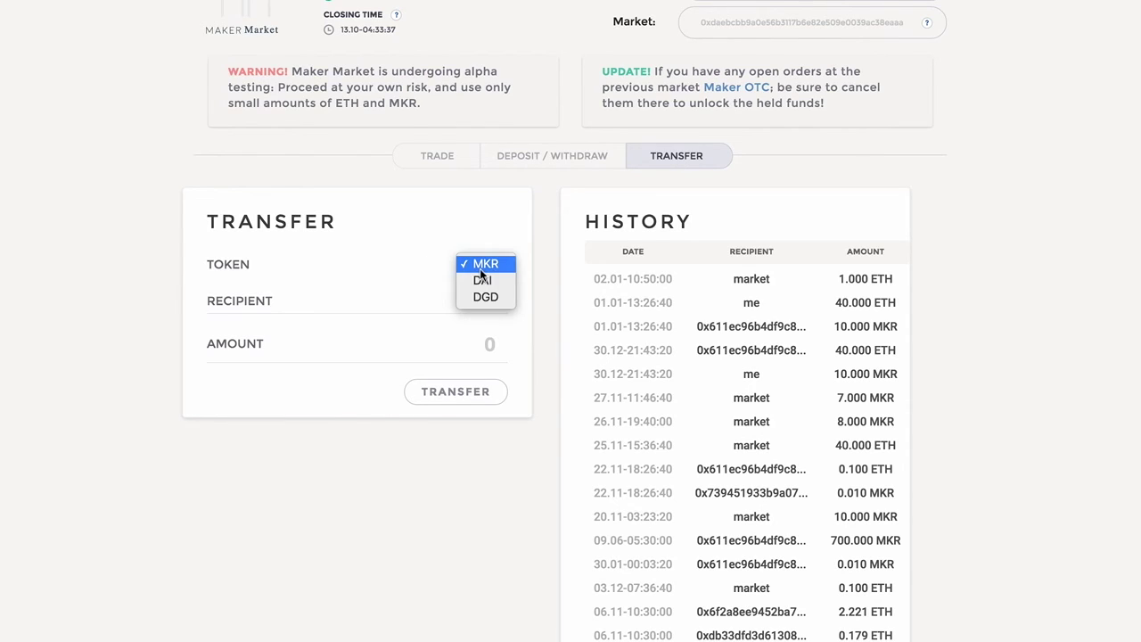
left_click(425, 230)
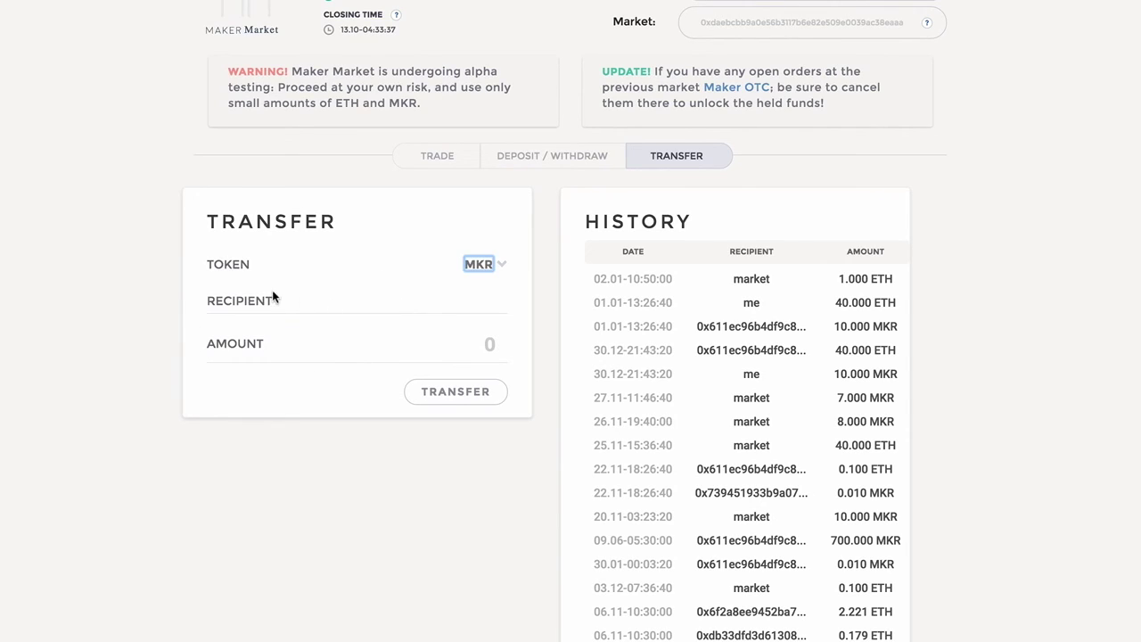
left_click(287, 312)
left_click(298, 344)
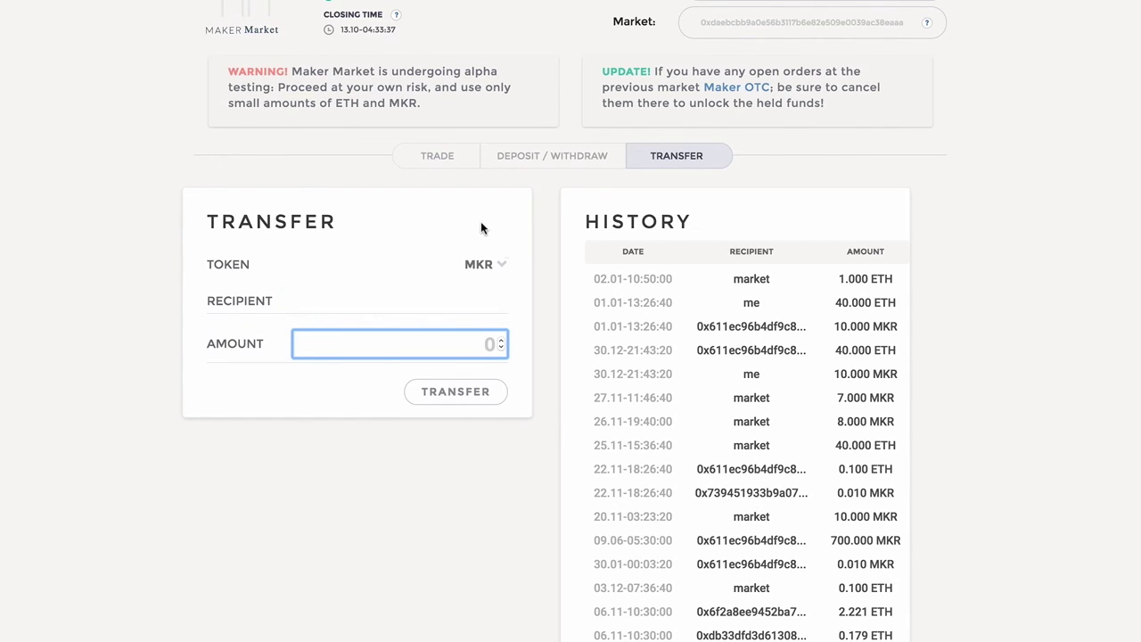
Switch back to the Trade view keeping the ETH/MKR pair, showing 49.00 ETH and 1.323 MKR.
left_click(444, 161)
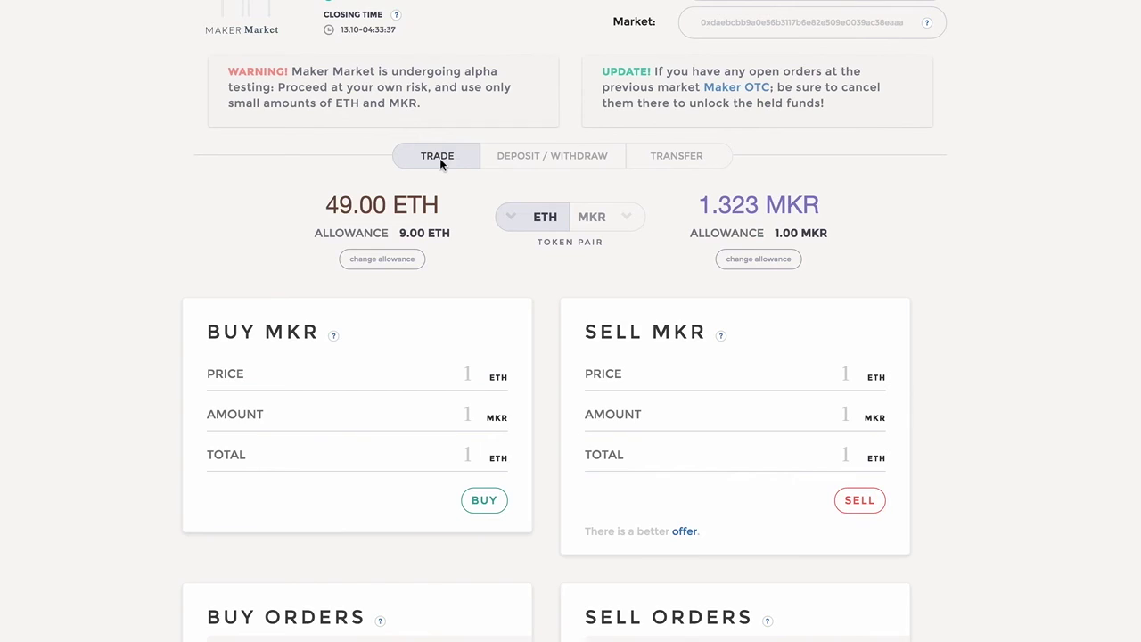
left_click(599, 218)
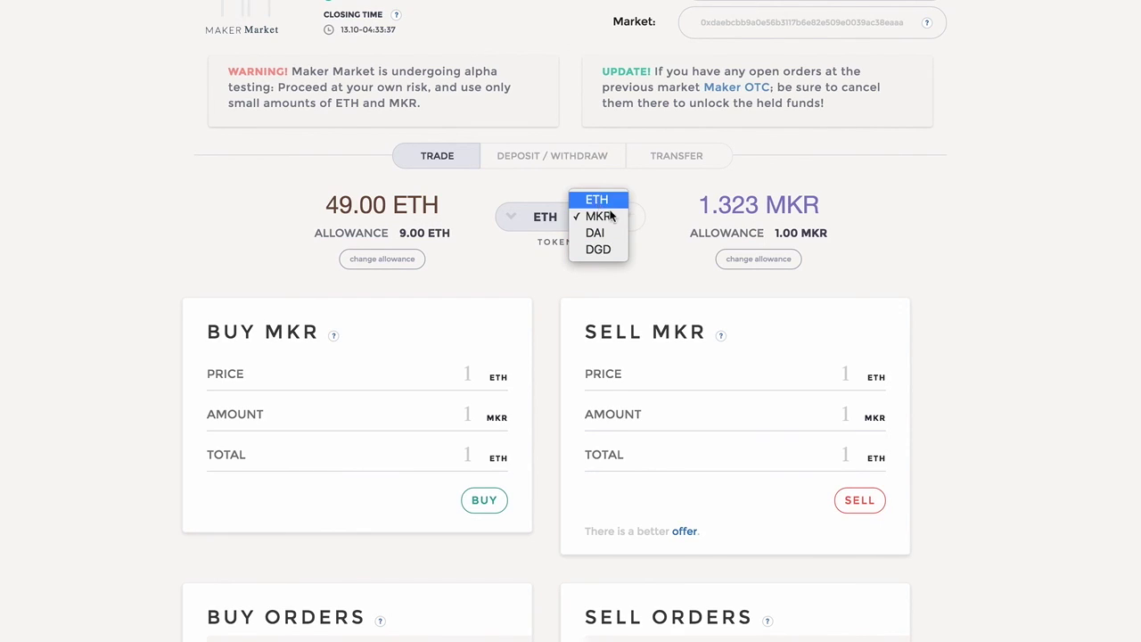
left_click(661, 250)
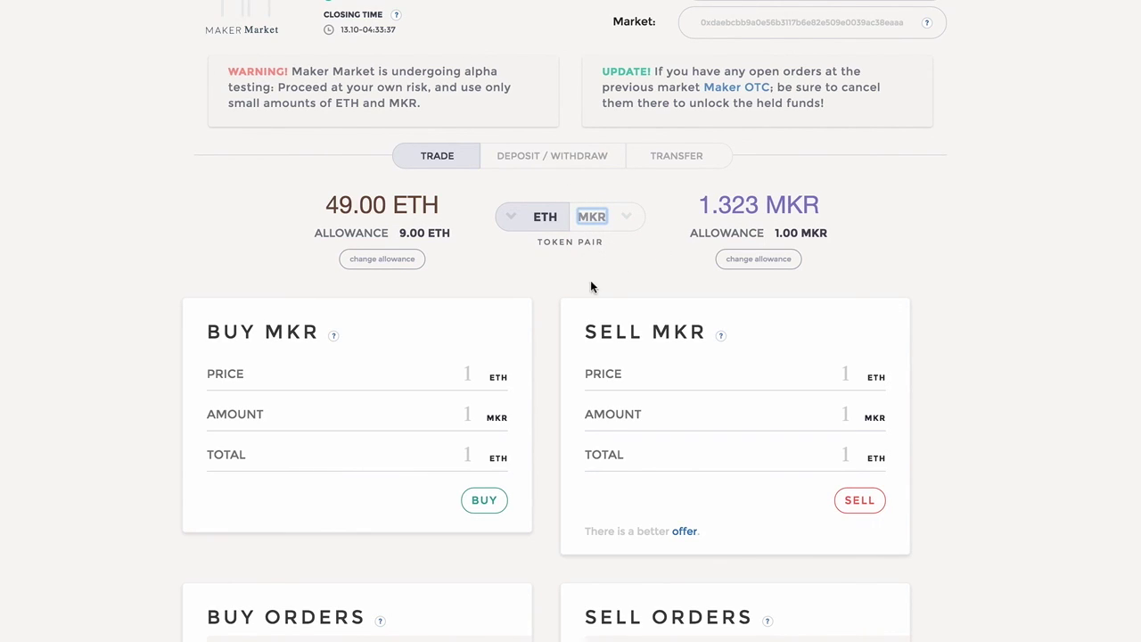
scroll(621, 279, "up", 1)
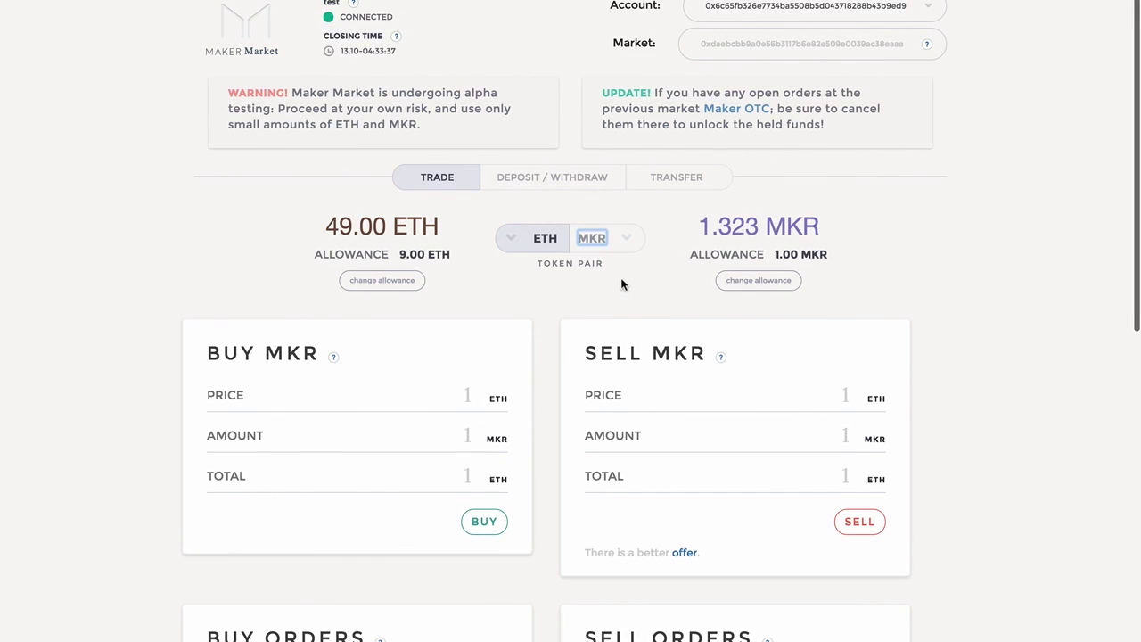